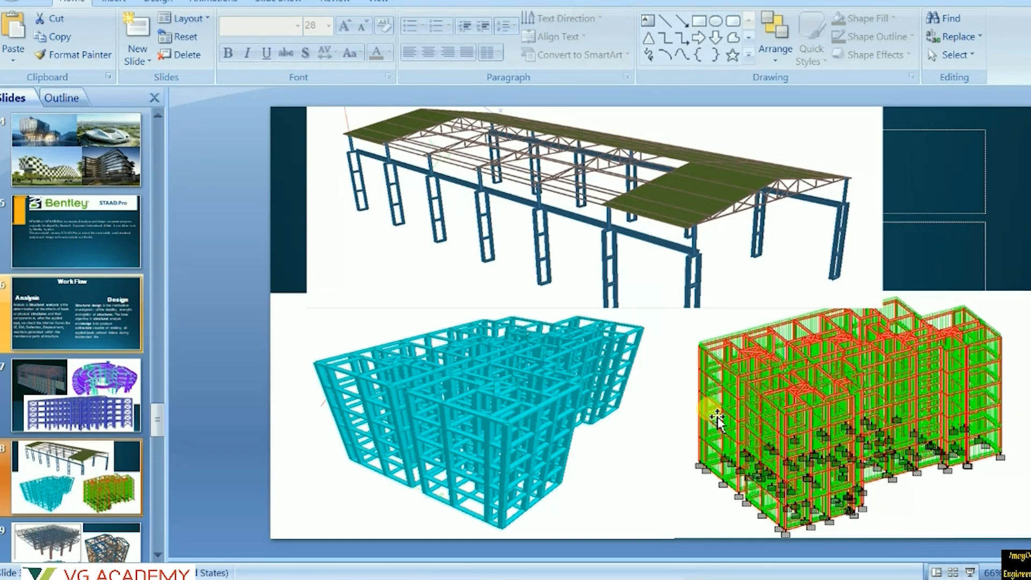
Page through the slides of structural model examples and resume the STAAD Pro V8i software demonstration video.
scroll(718, 418, "down", 3)
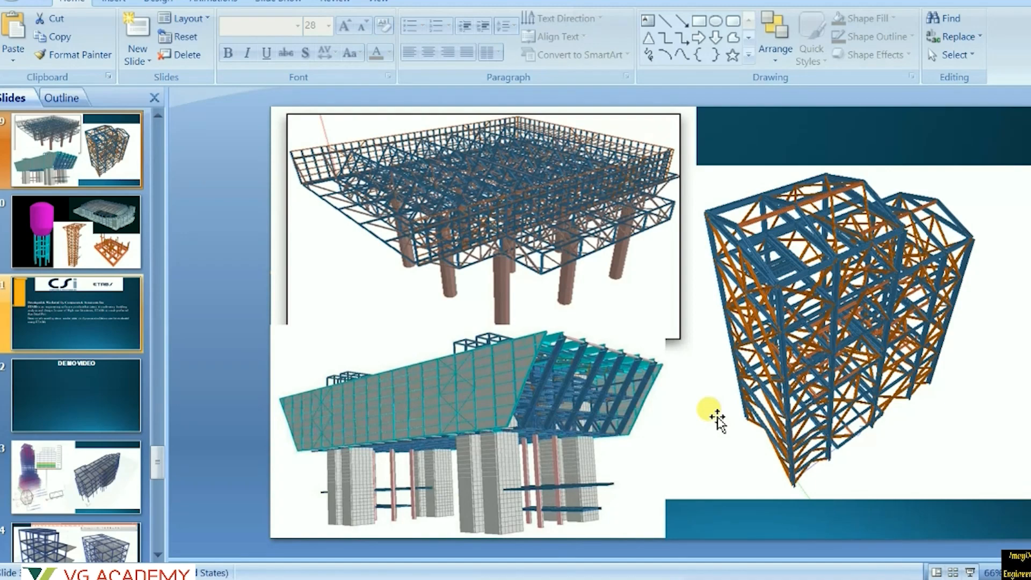
scroll(717, 418, "down", 1)
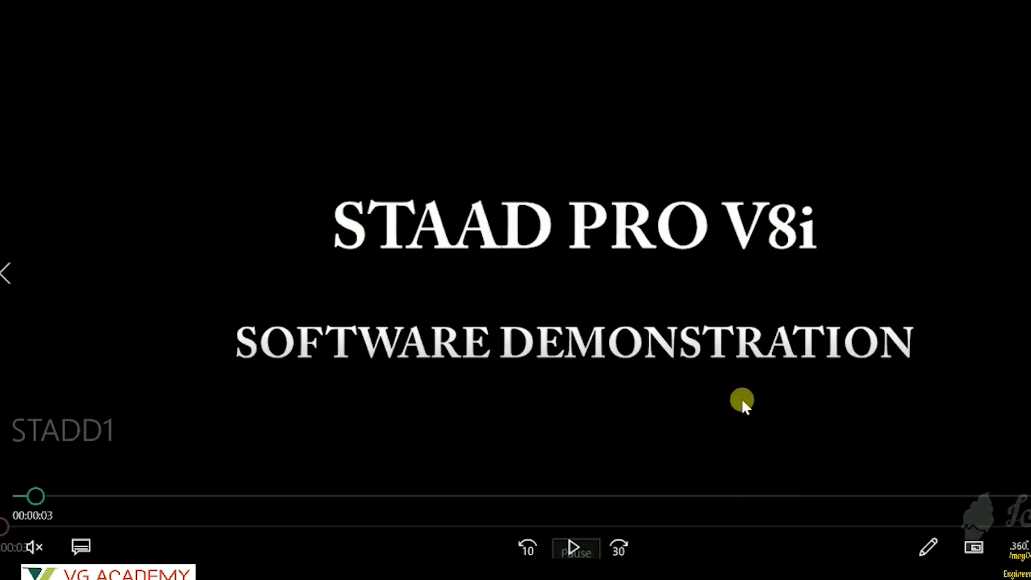
left_click(570, 546)
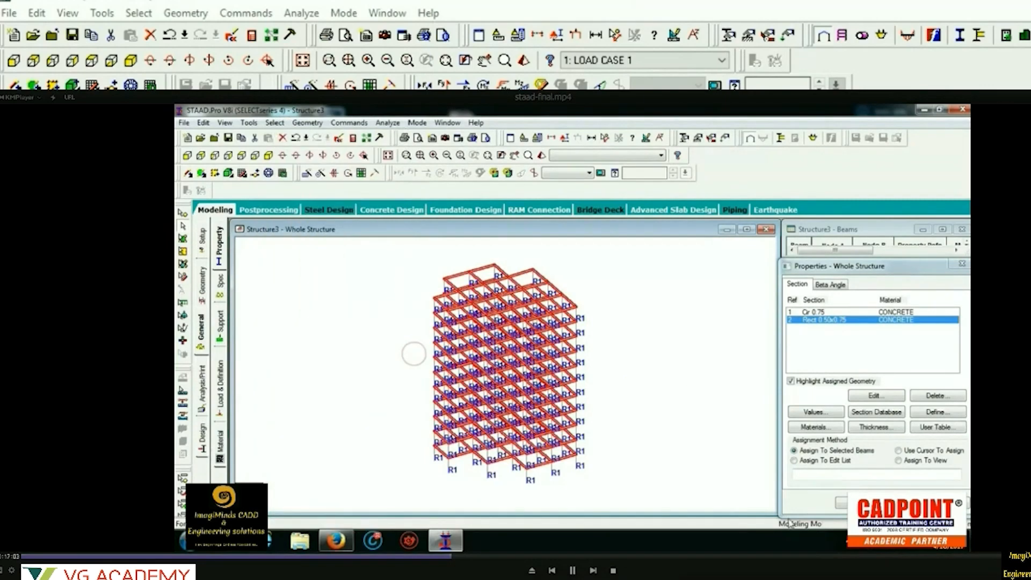
left_click(541, 157)
left_click_drag(612, 304, 571, 285)
left_click_drag(731, 334, 663, 402)
left_click(767, 287)
left_click(679, 389)
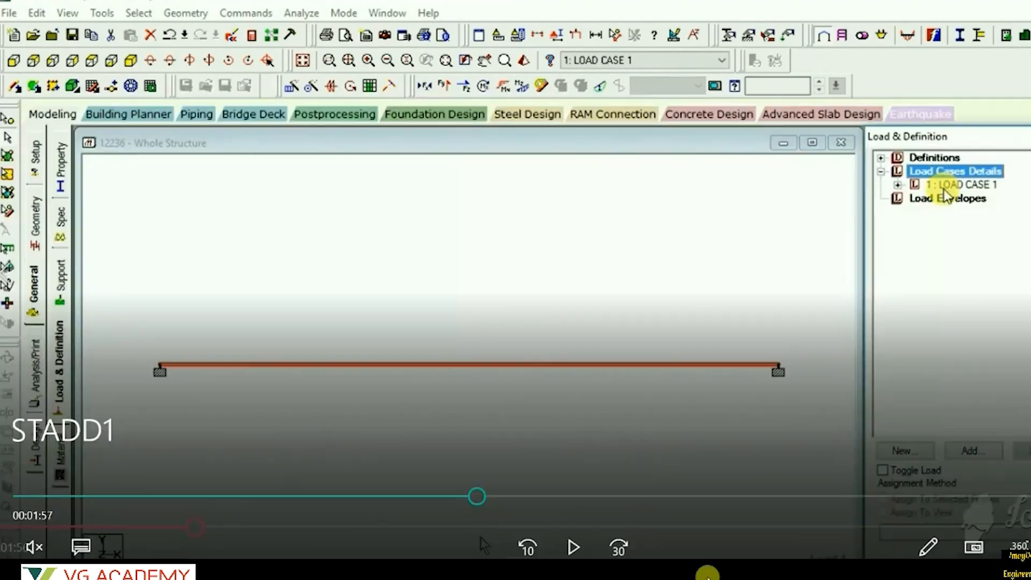
Play the demonstration videos through the dead load case, design code and analysis parts, skipping forward and pausing where needed.
left_click(573, 547)
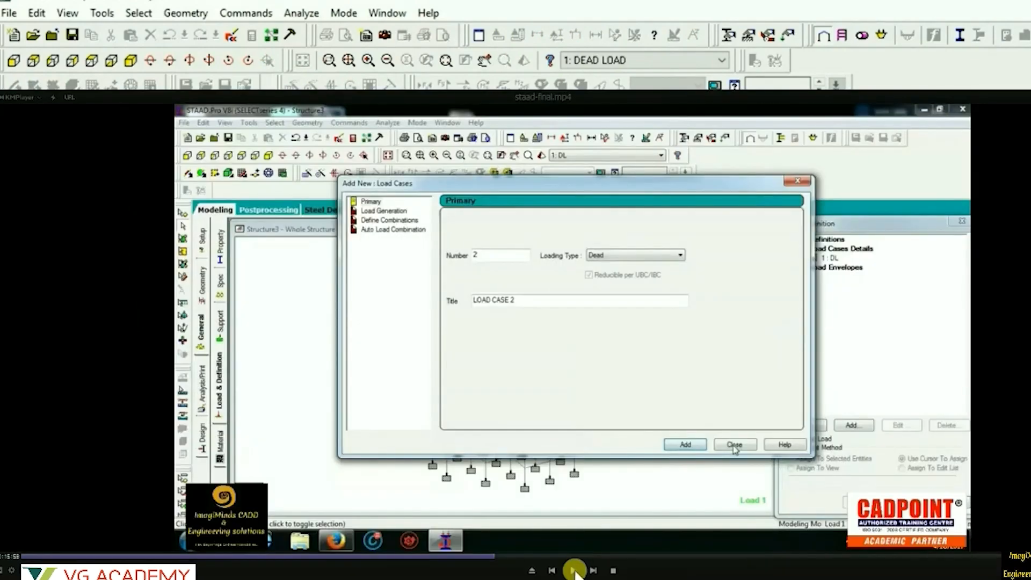
left_click(575, 570)
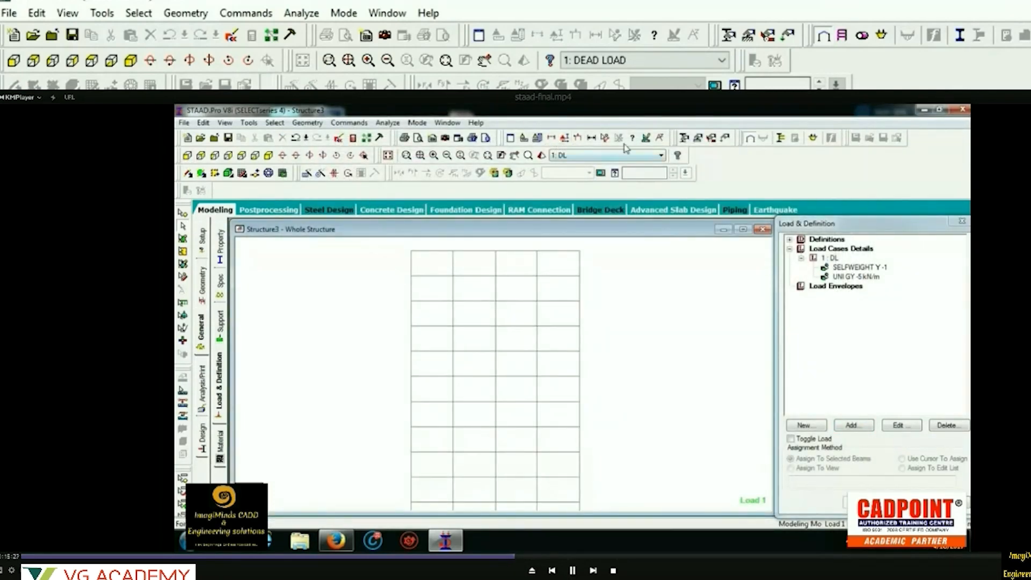
key("Right")
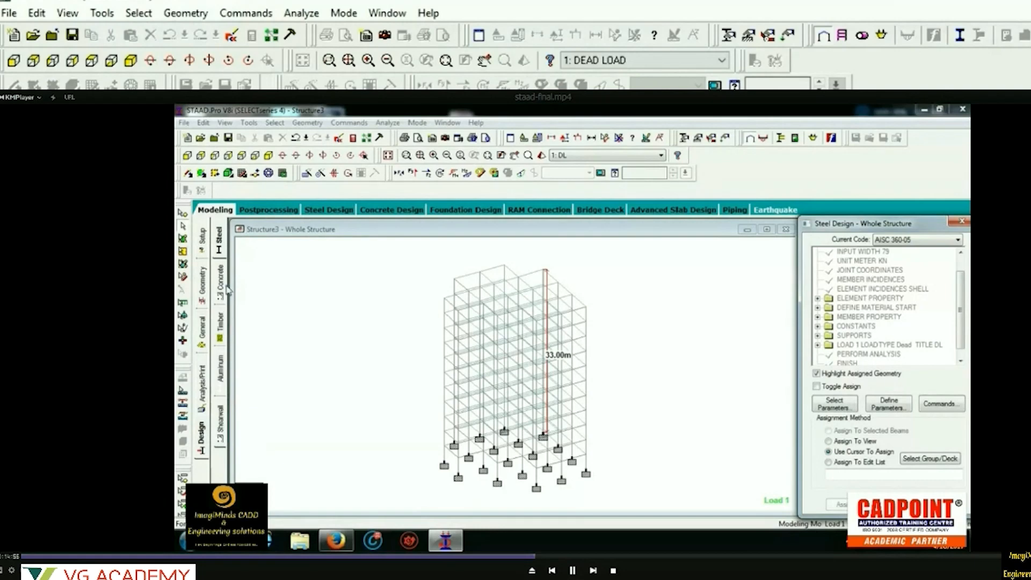
left_click(571, 570)
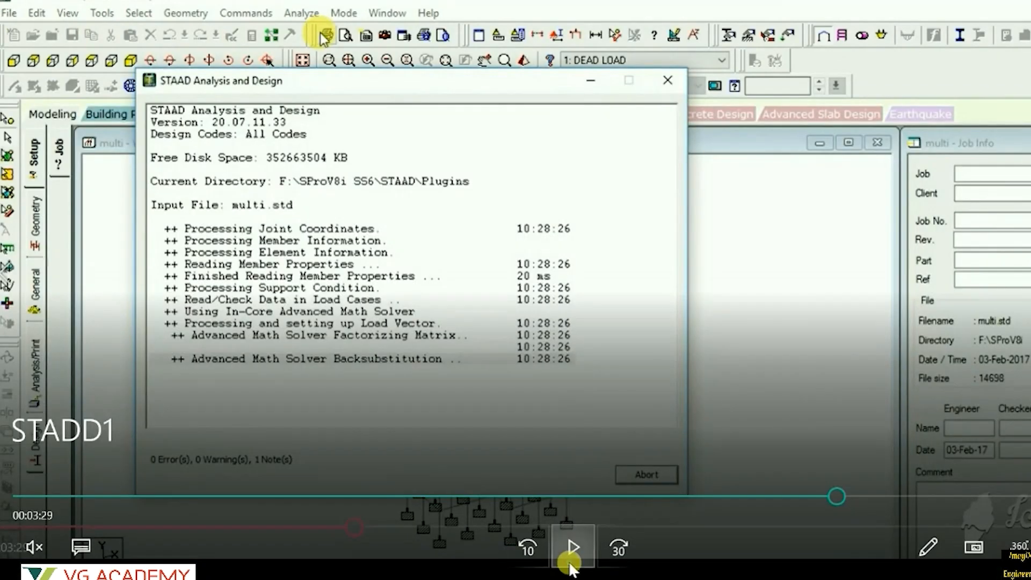
left_click(571, 559)
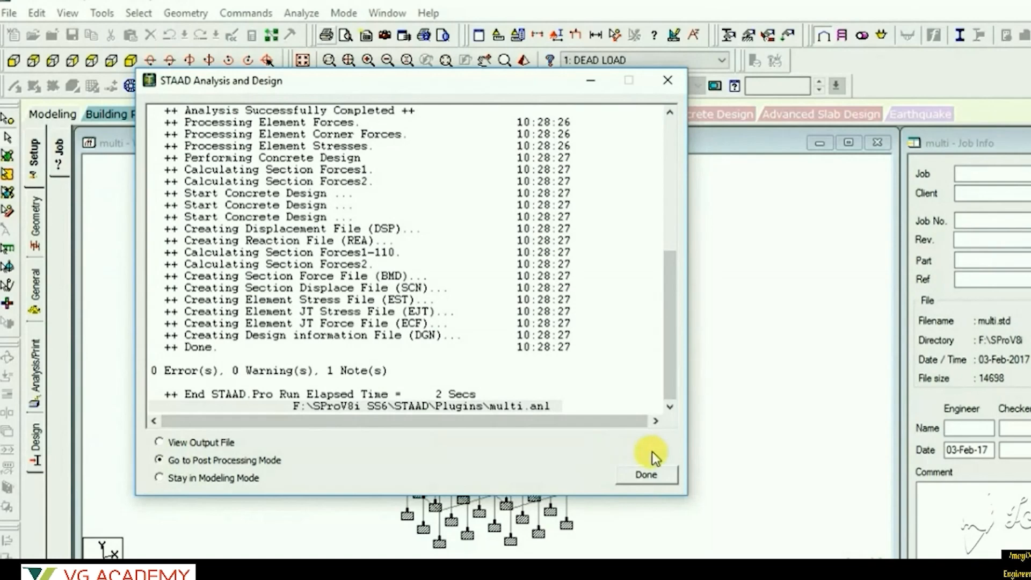
Finish the analysis run with Go to Post Processing Mode and accept the results setup for load case 1 DEAD LOAD.
left_click(655, 473)
left_click(652, 429)
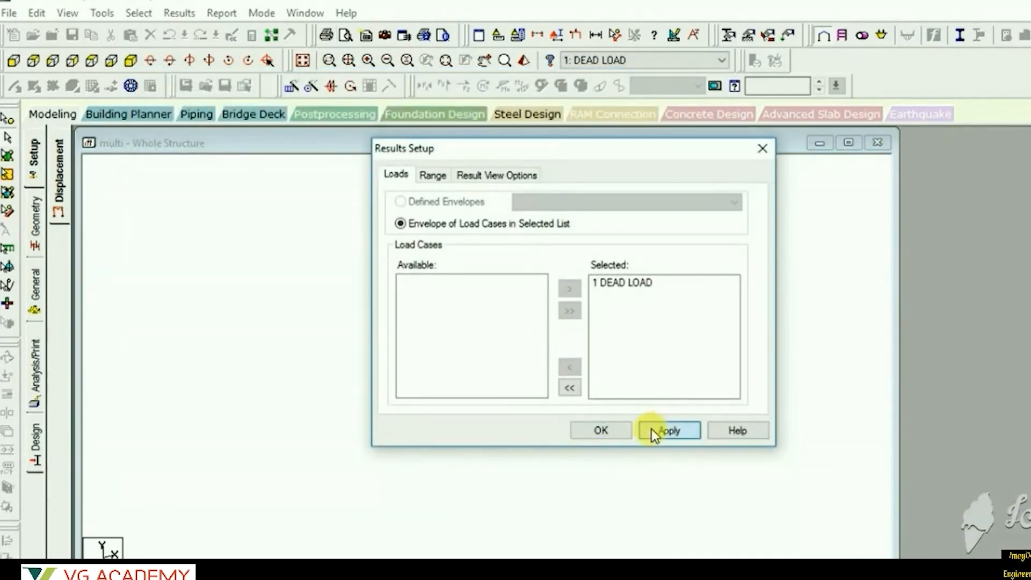
left_click(598, 436)
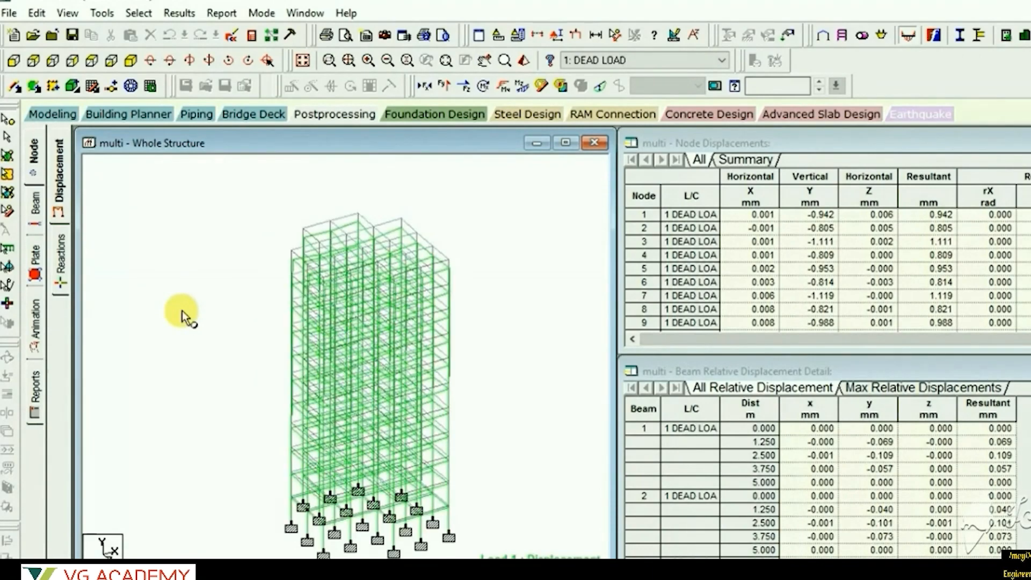
Review the support reactions and the beam force results, examining the bending diagram closely on the upper storeys of the building.
left_click(69, 273)
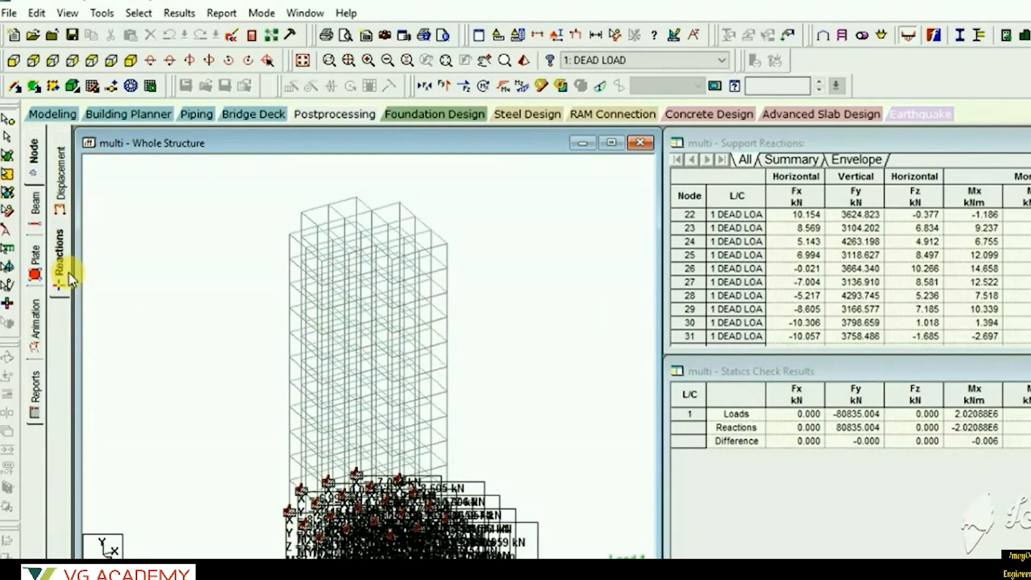
left_click(36, 199)
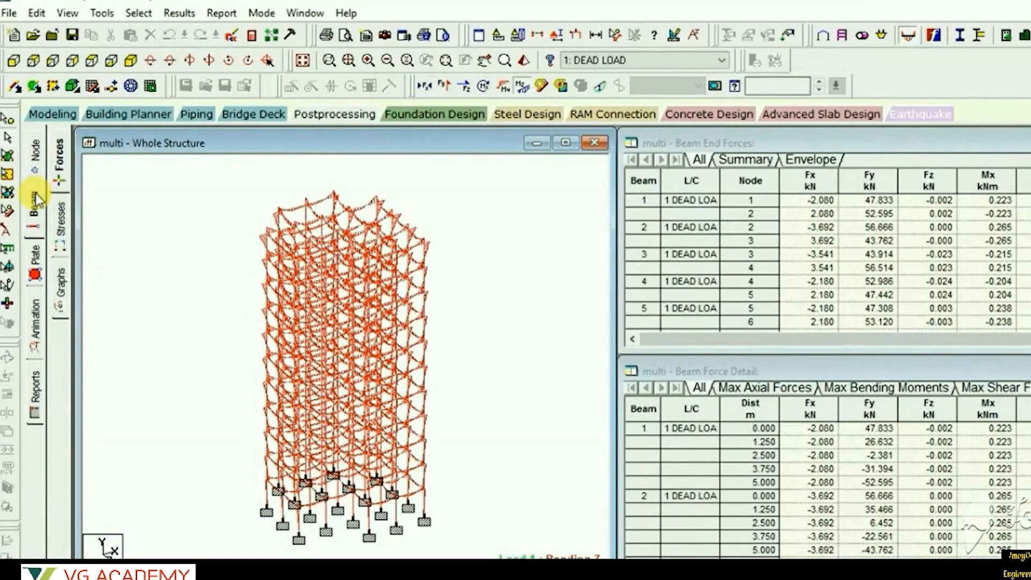
scroll(372, 289, "up", 3)
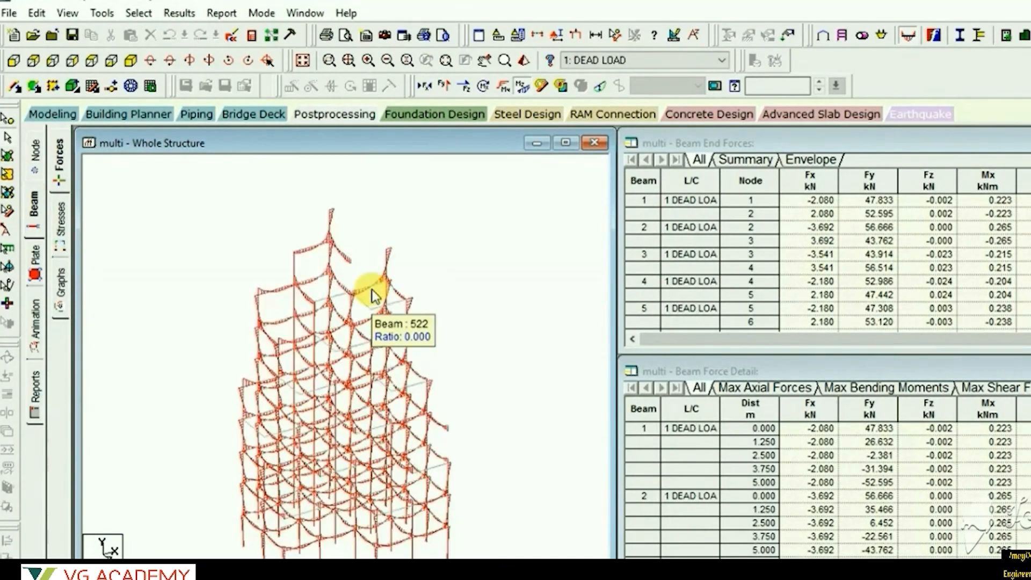
scroll(371, 288, "up", 5)
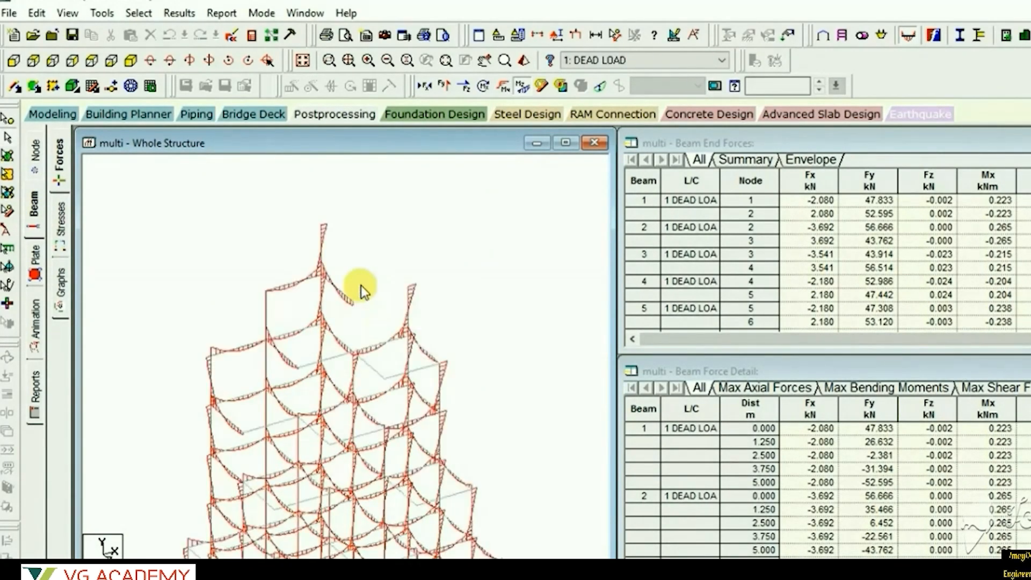
middle_click_drag(450, 247, 459, 389)
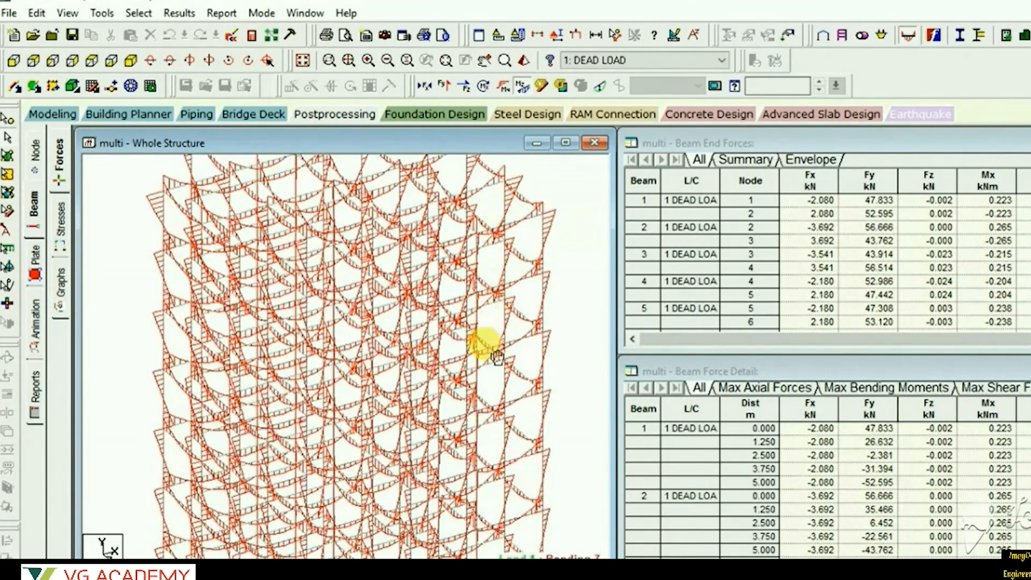
Replace the Bending Z Moment diagram on the whole structure with the Shear Y diagram.
left_click(528, 88)
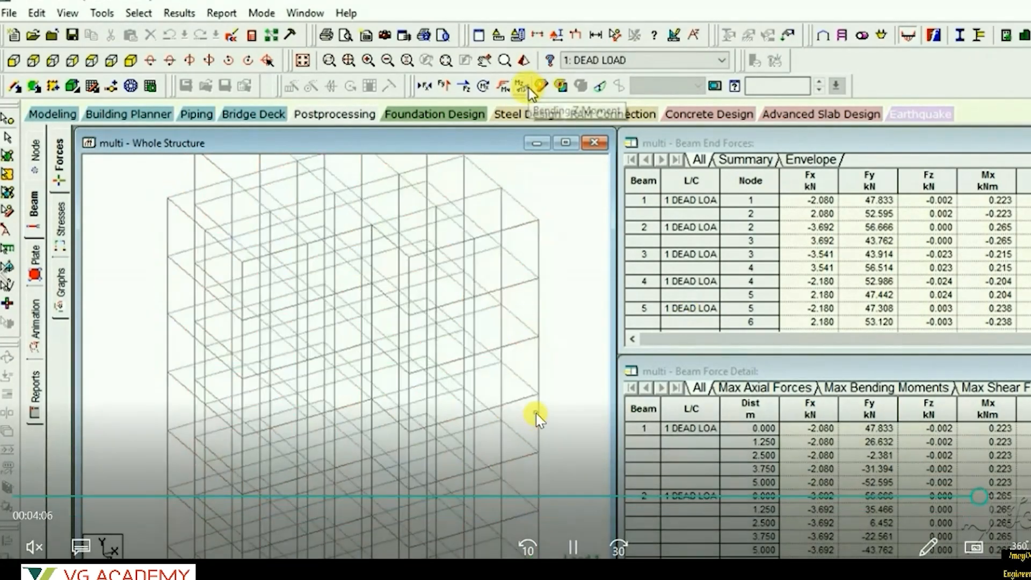
left_click(445, 88)
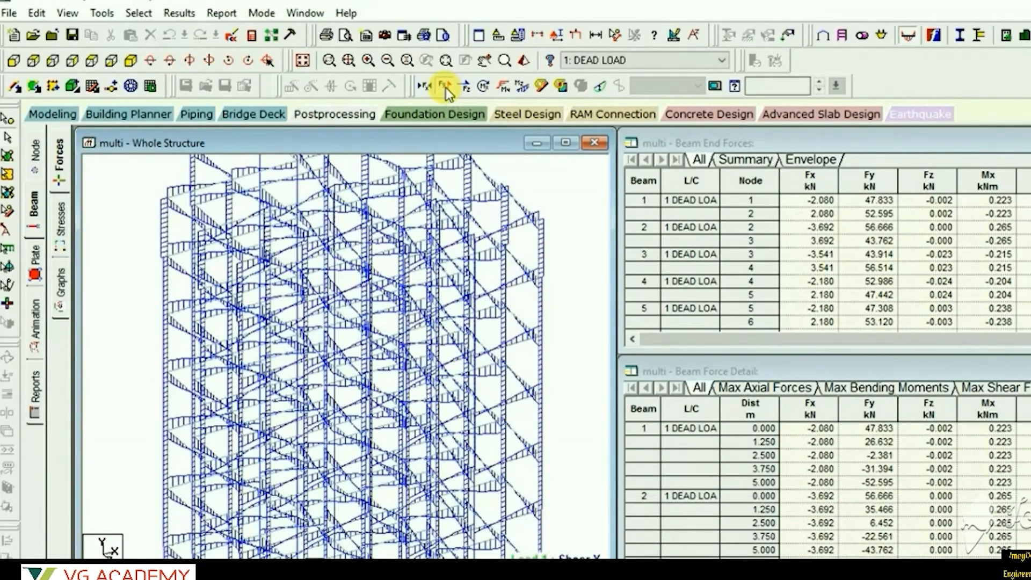
middle_click_drag(558, 241, 530, 282)
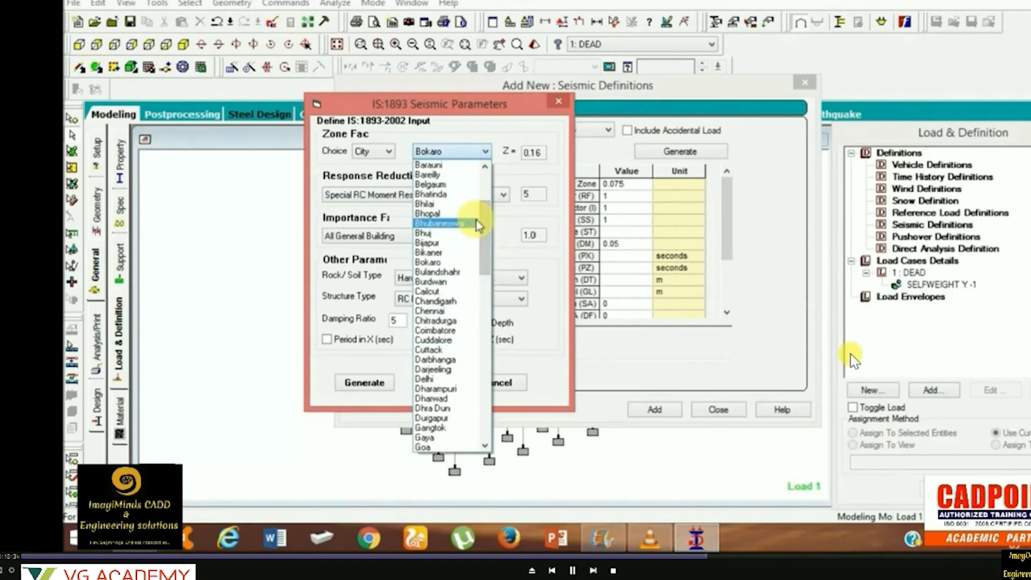
Skip the earthquake load video forward through the IS 1893 seismic parameters and the self, joint, member and floor weight definitions.
key("Right")
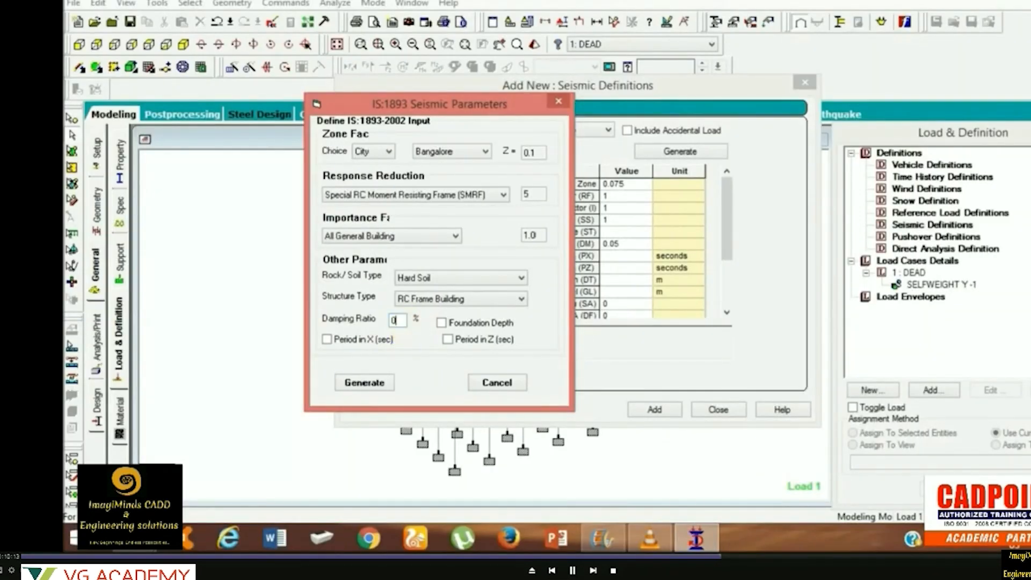
key("Right")
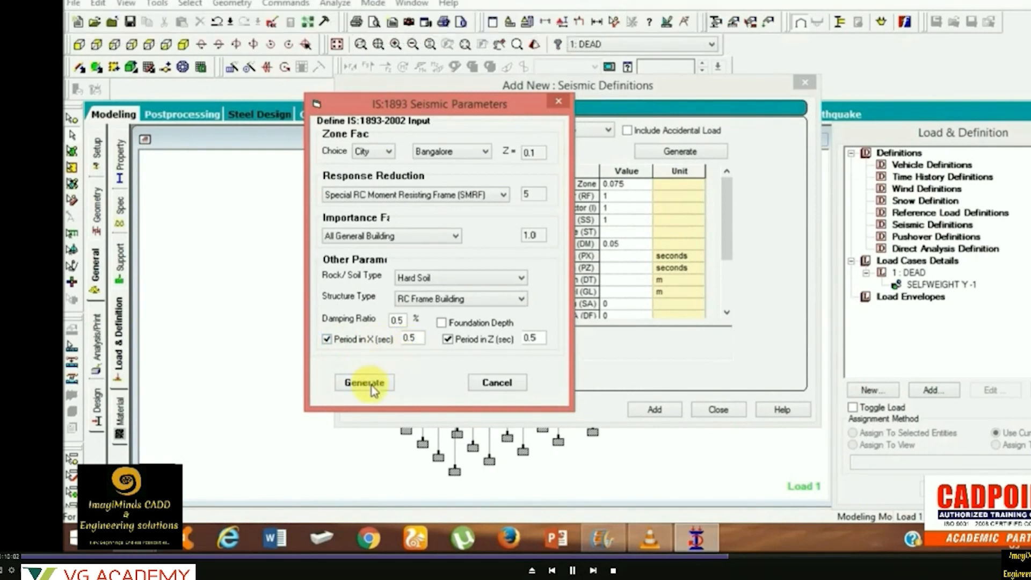
key("Right")
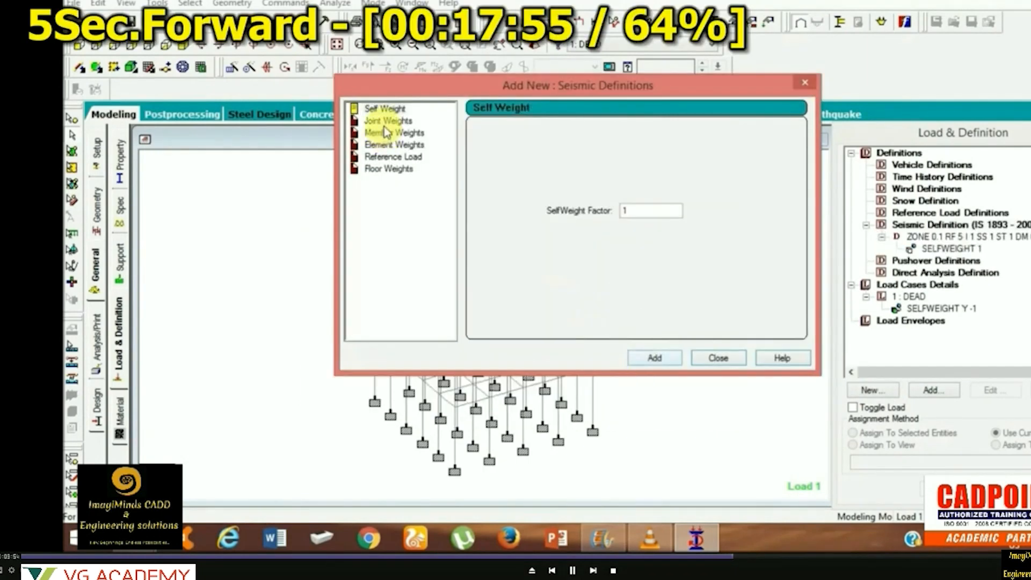
key("Right")
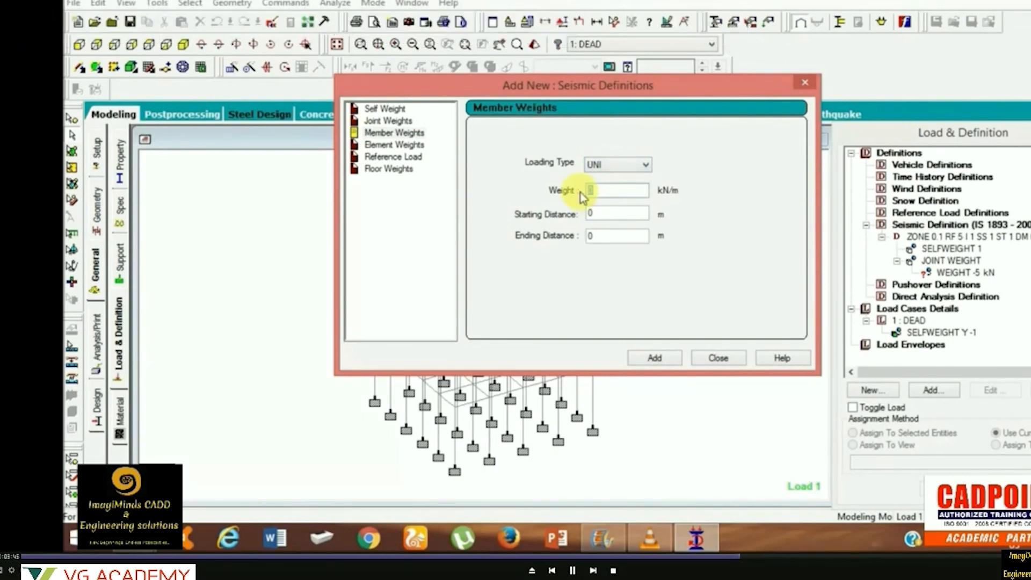
key("Right")
key("Right")
key("Right")
key("Right")
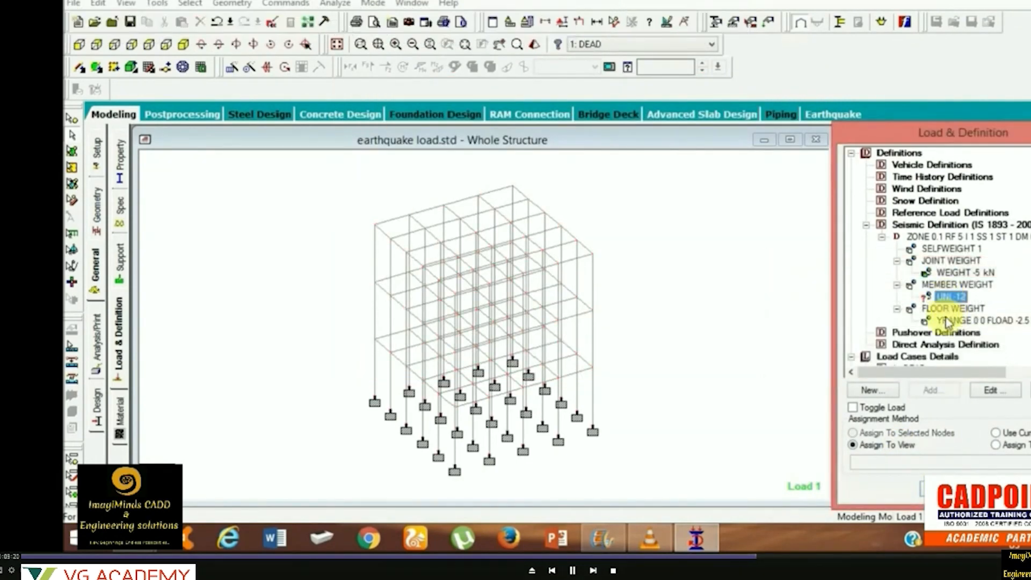
key("Right")
key("Right")
key("Right")
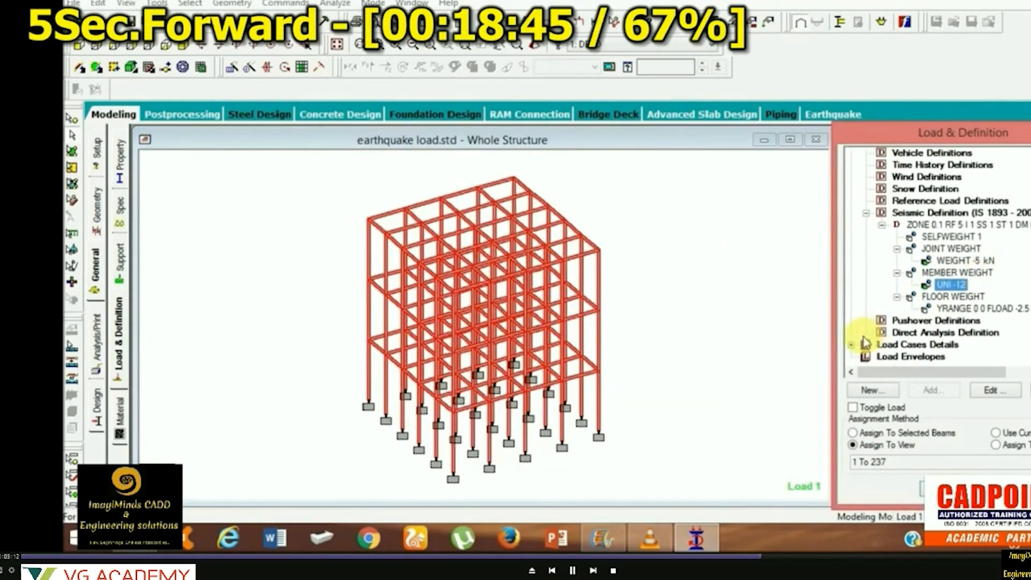
Skip the earthquake load video forward through the X-direction seismic load, the analysis output and the postprocessing results to its end.
key("Right")
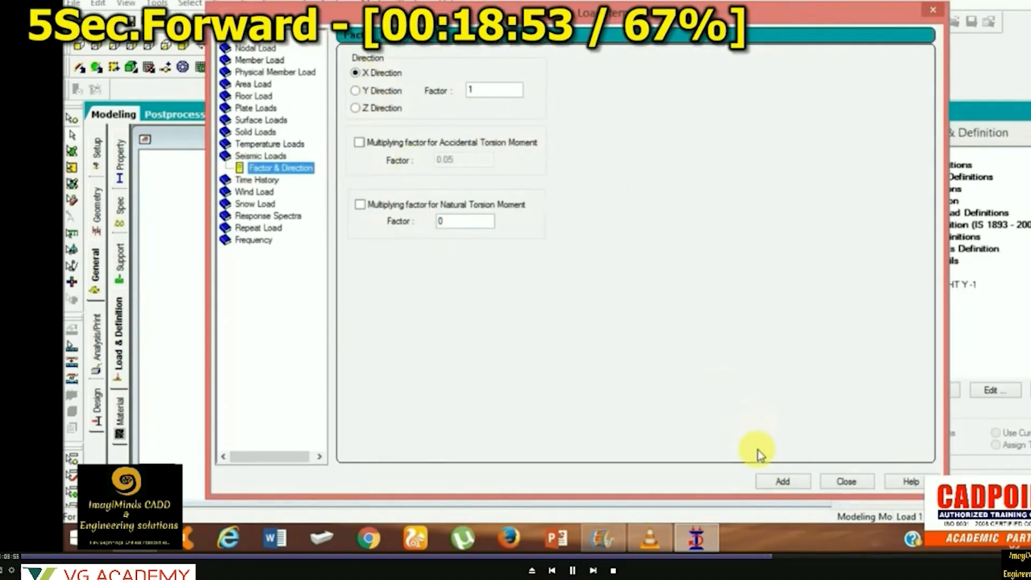
key("Right")
key("Right")
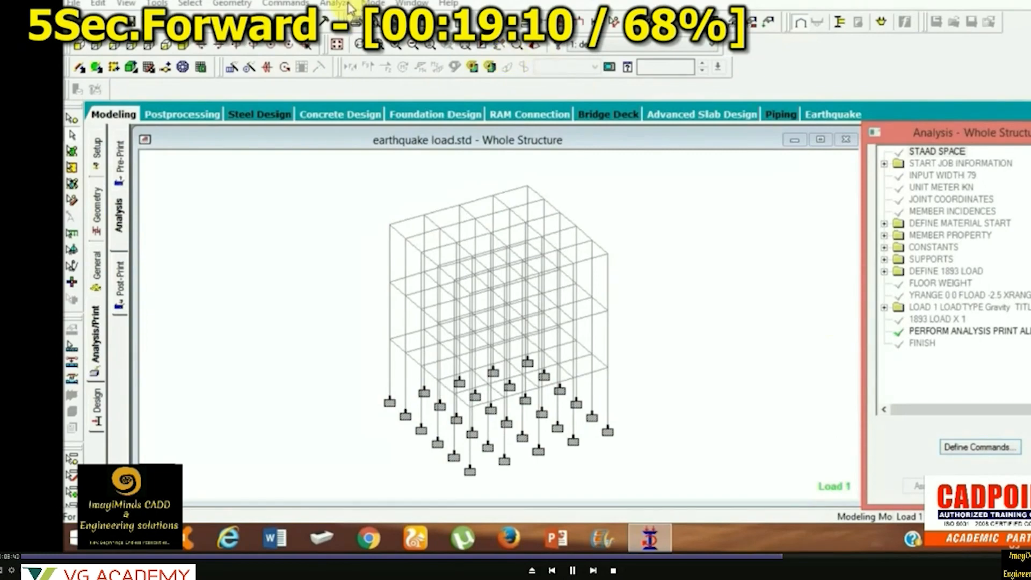
key("Right")
key("Right")
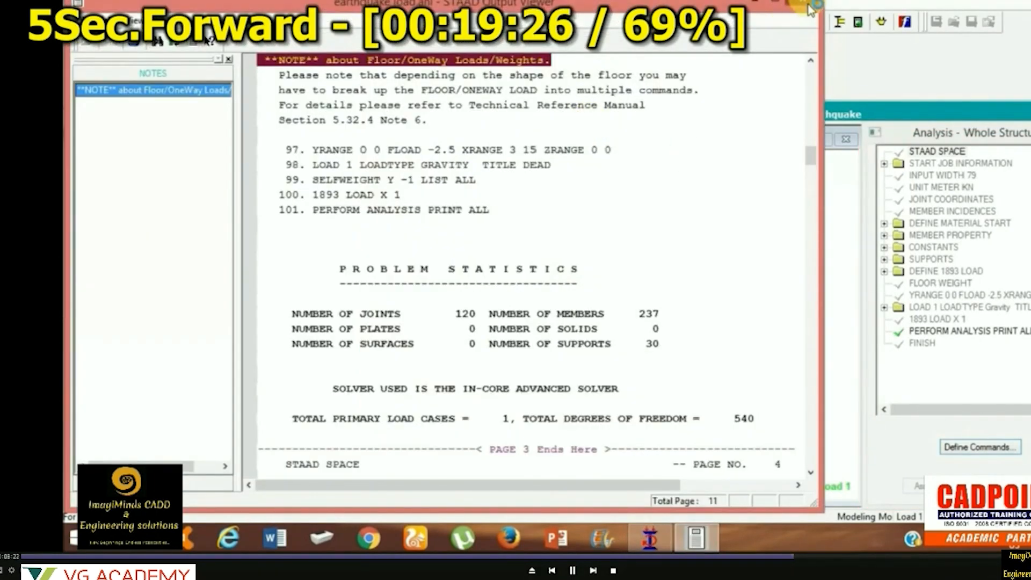
key("Right")
key("Right")
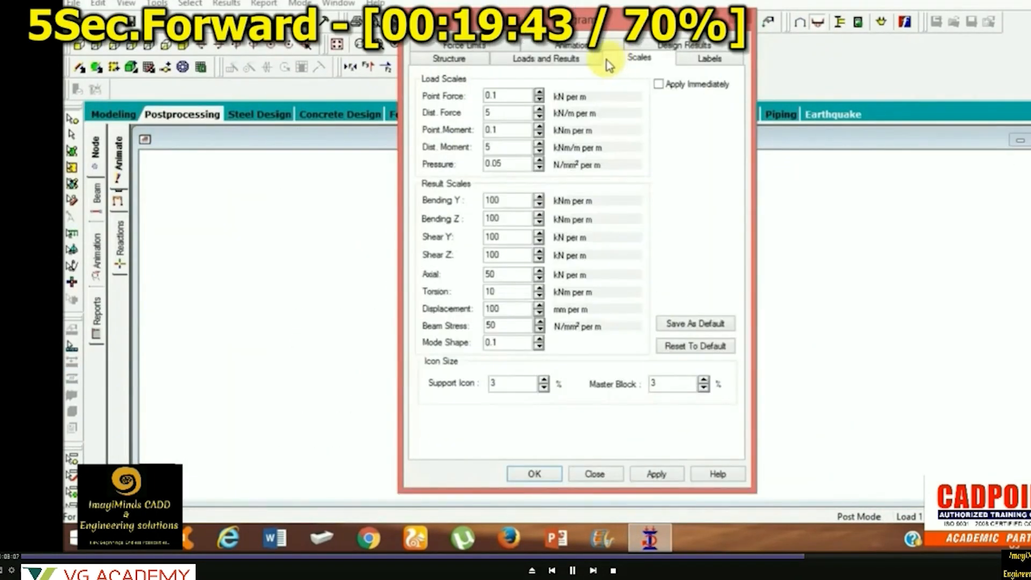
key("Right")
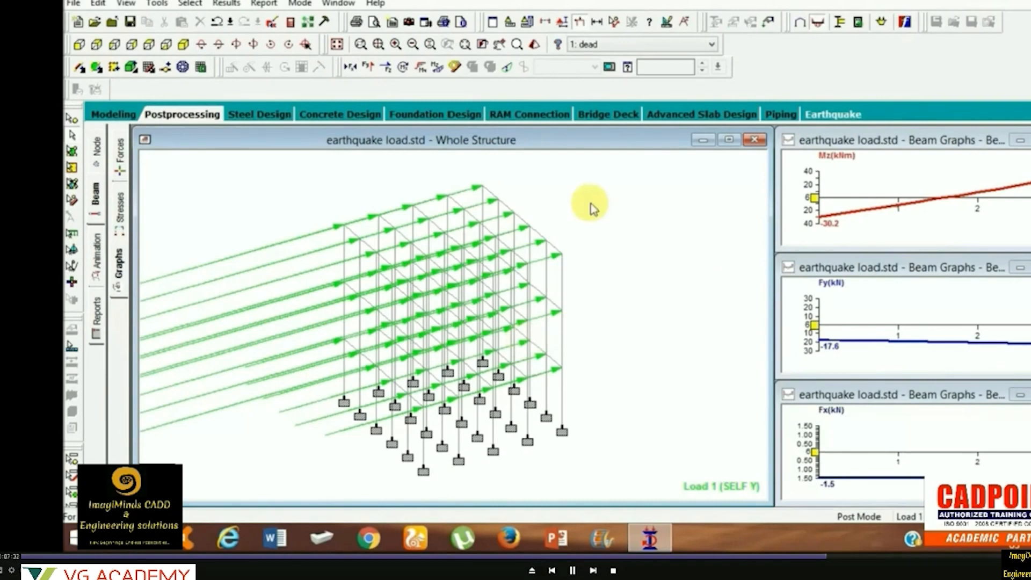
key("Right")
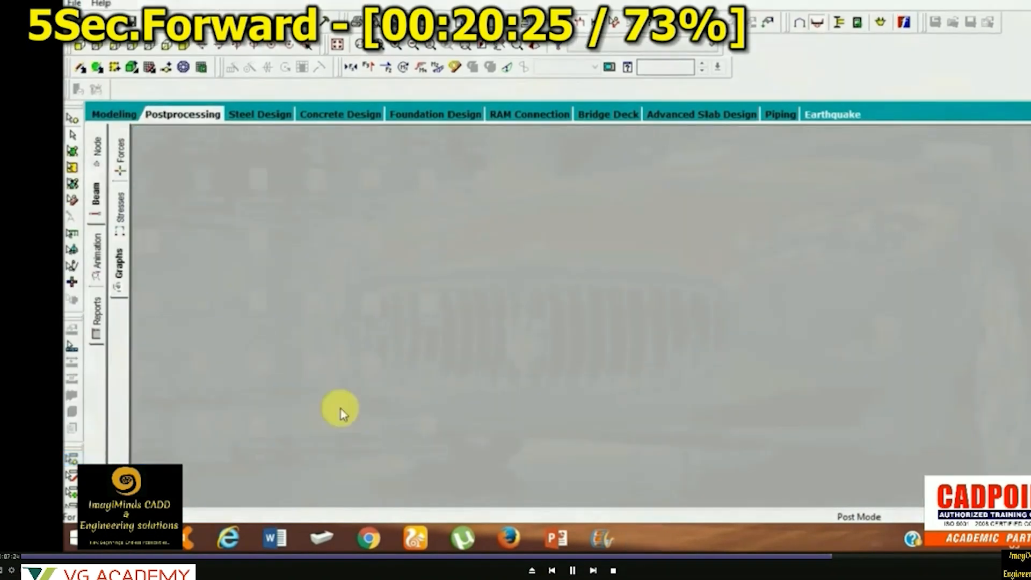
key("Right")
key("Right")
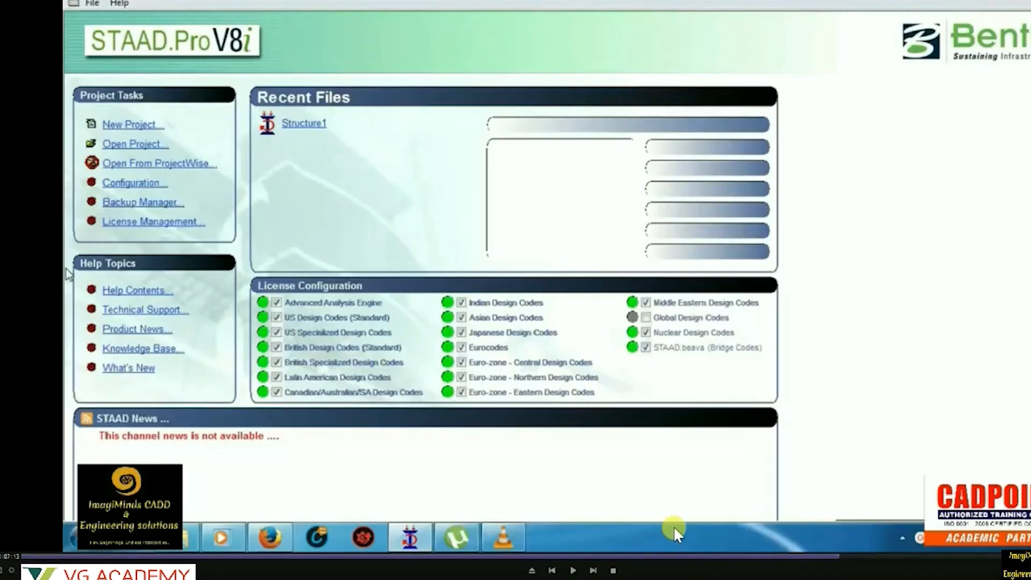
Resume the next demonstration and skip forward through the rectangular section property to the creation of the load cases.
left_click(582, 571)
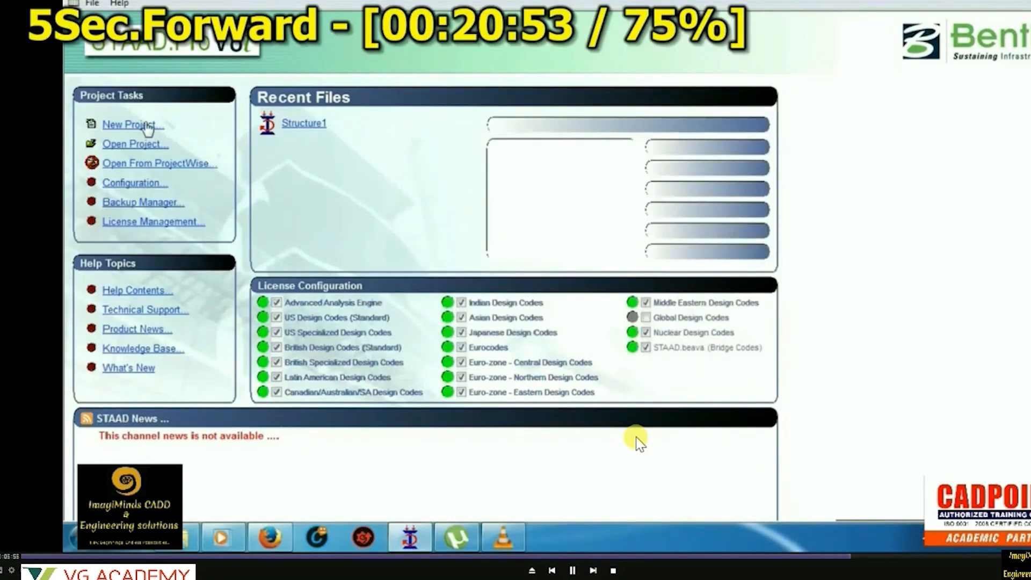
key("Right")
key("Right")
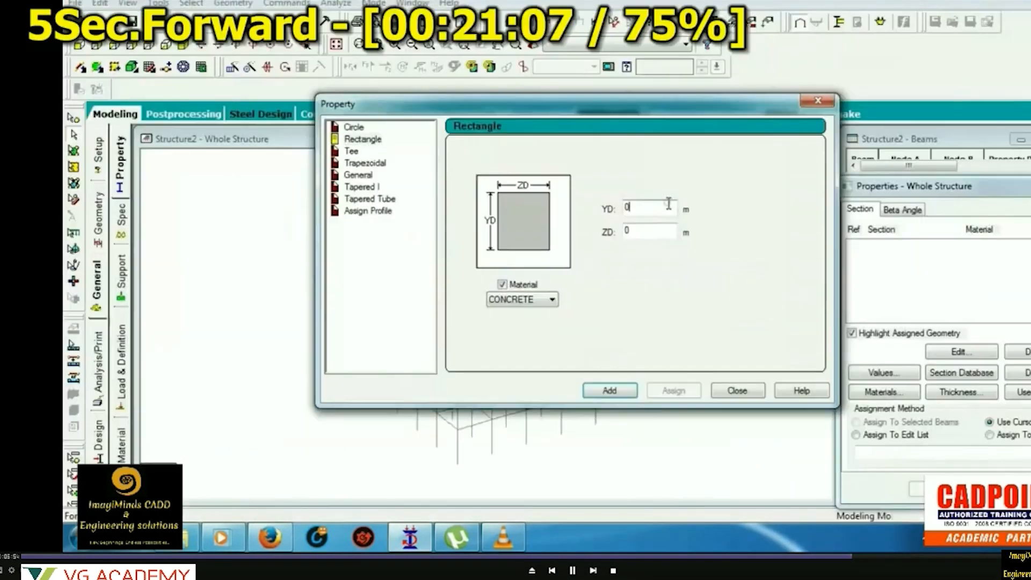
key("Right")
key("Right")
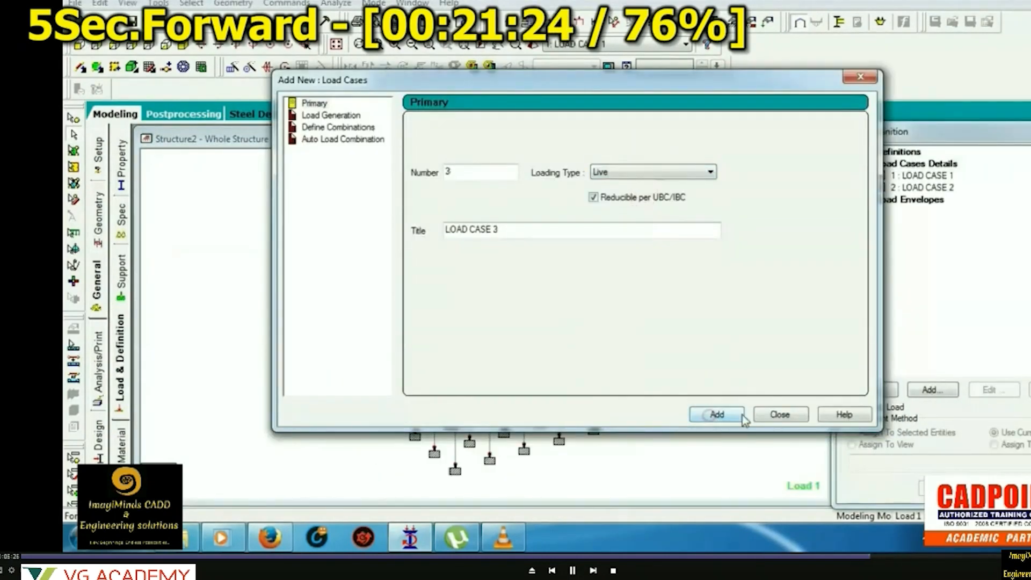
Skip the demonstration video forward from the load case creation through the STAAD.foundation launch to the Indian load combination table.
key("Right")
key("Right")
key("Right")
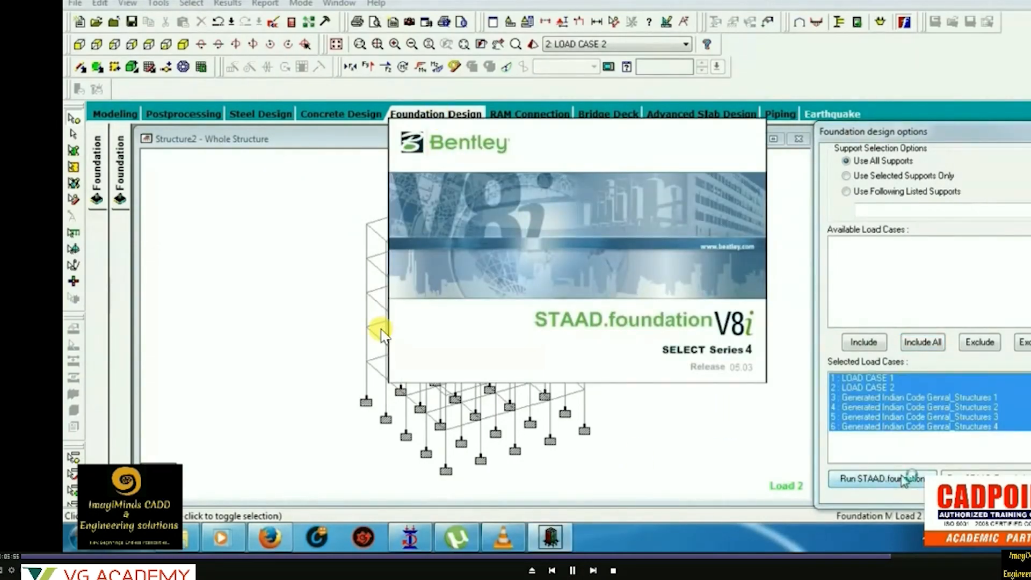
key("Right")
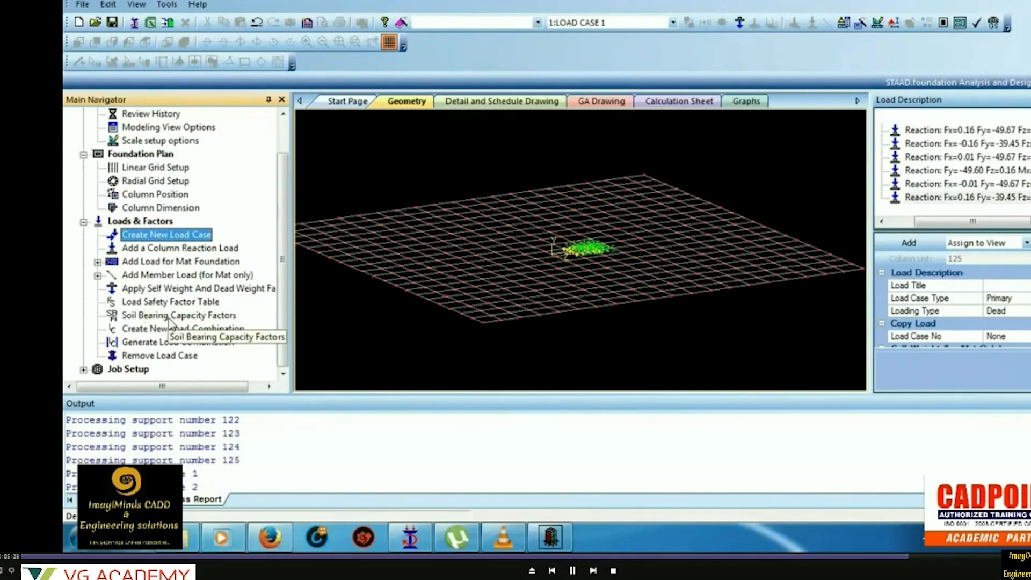
key("Right")
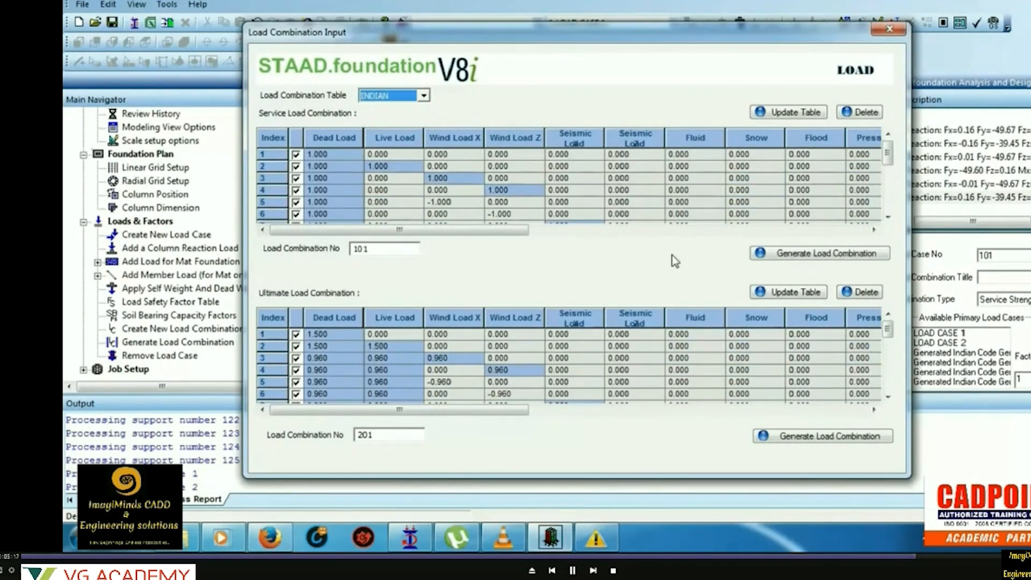
Skip the foundation video forward through the job setup, concrete and rebar, footing geometry and sliding parameters to the calculation sheet.
key("Right")
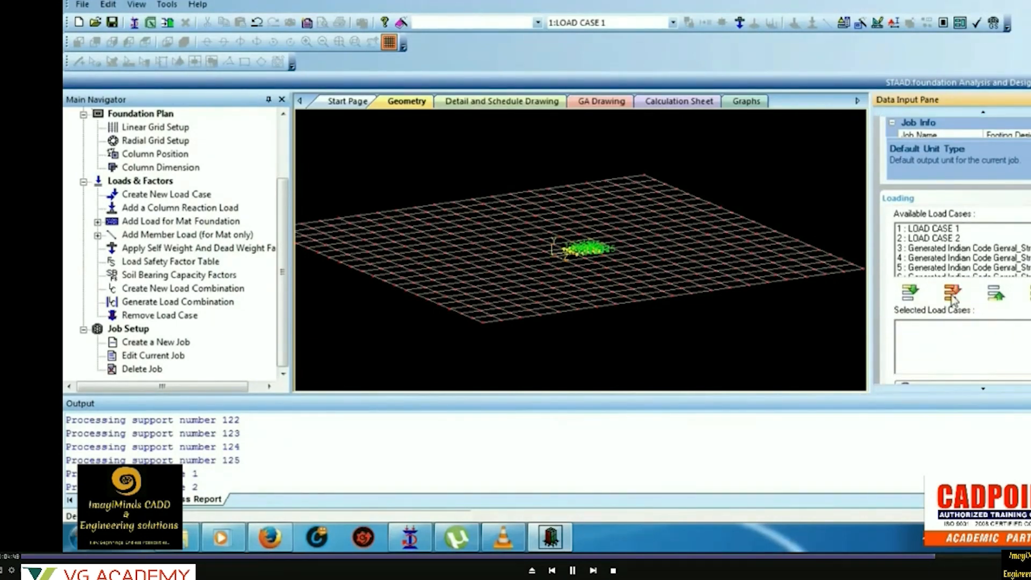
key("Right")
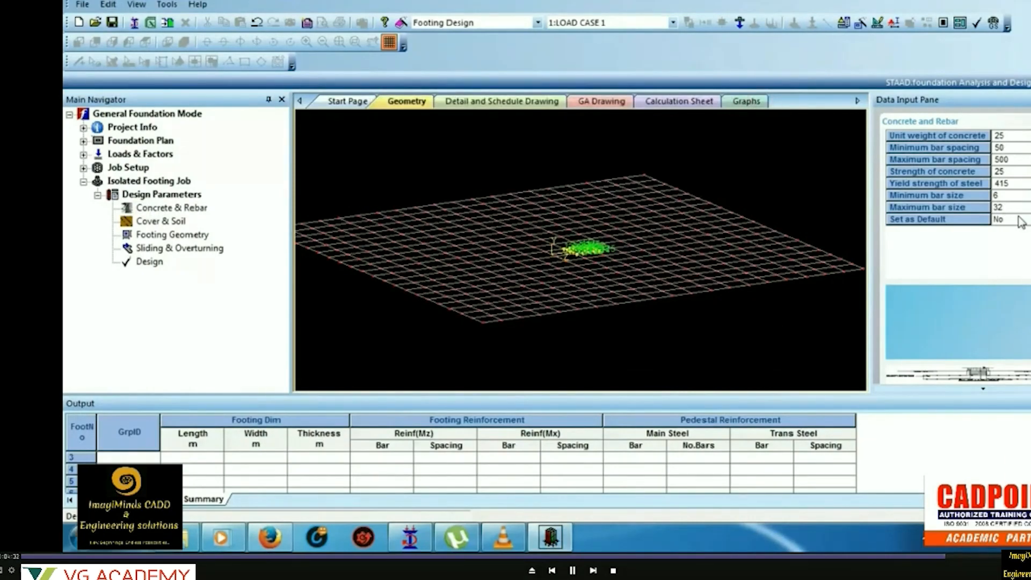
key("Right")
key("Right")
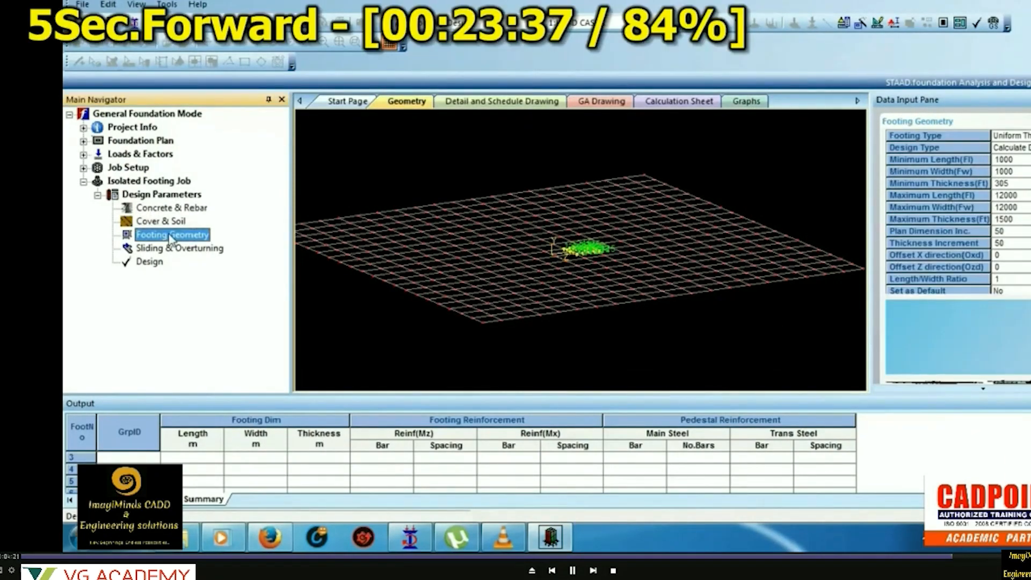
key("Right")
key("Right")
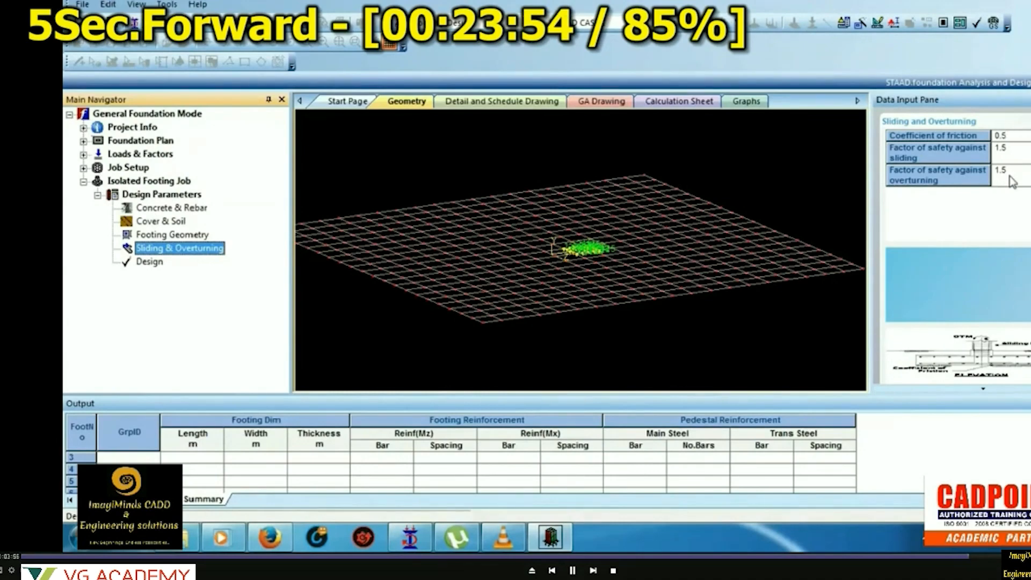
key("Right")
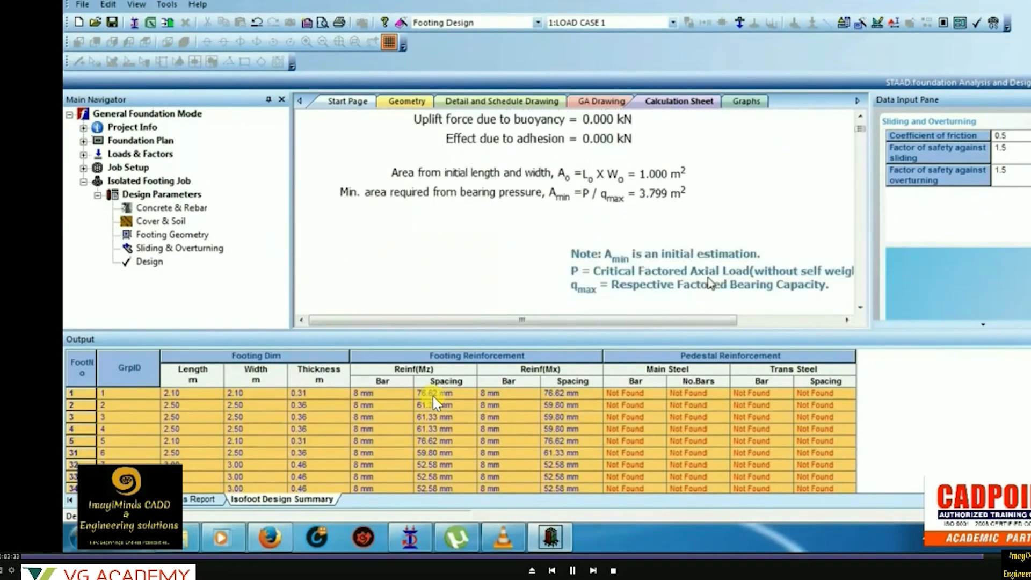
Examine the footing calculation sheet, covering corner pressures, overturning and sliding stability, shear check and reinforcement selection.
scroll(709, 281, "down", 10)
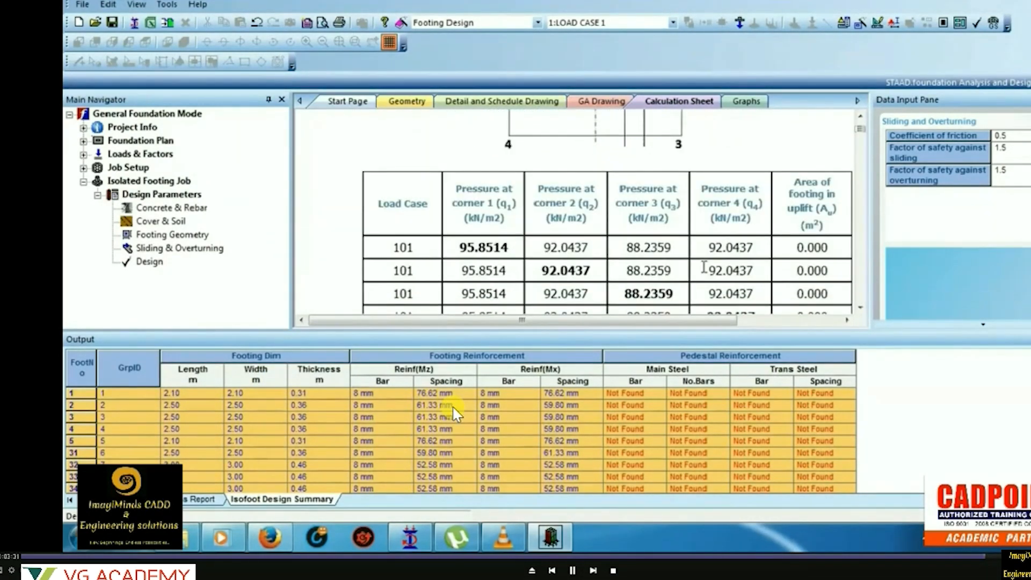
scroll(705, 277, "down", 10)
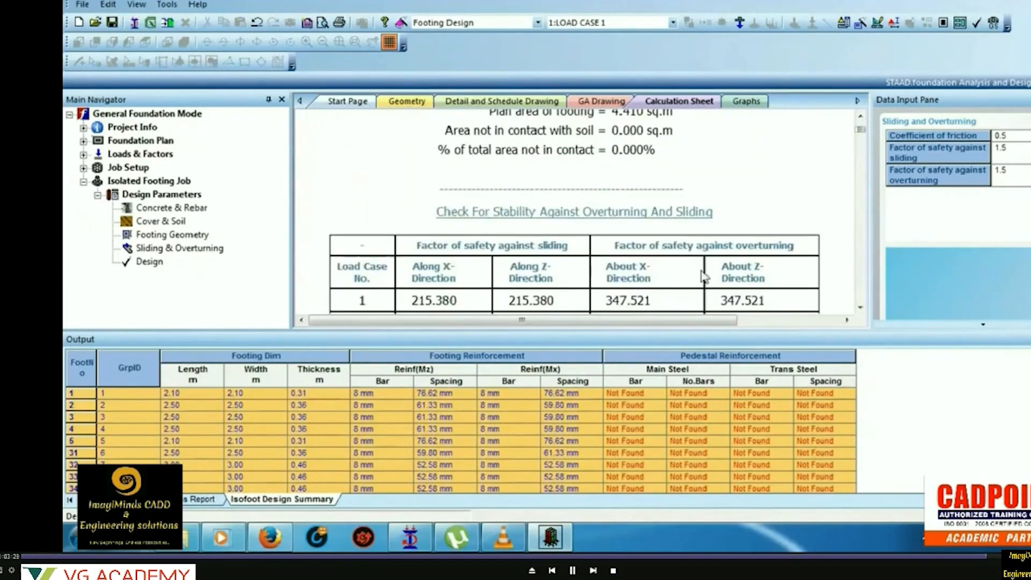
scroll(704, 278, "down", 10)
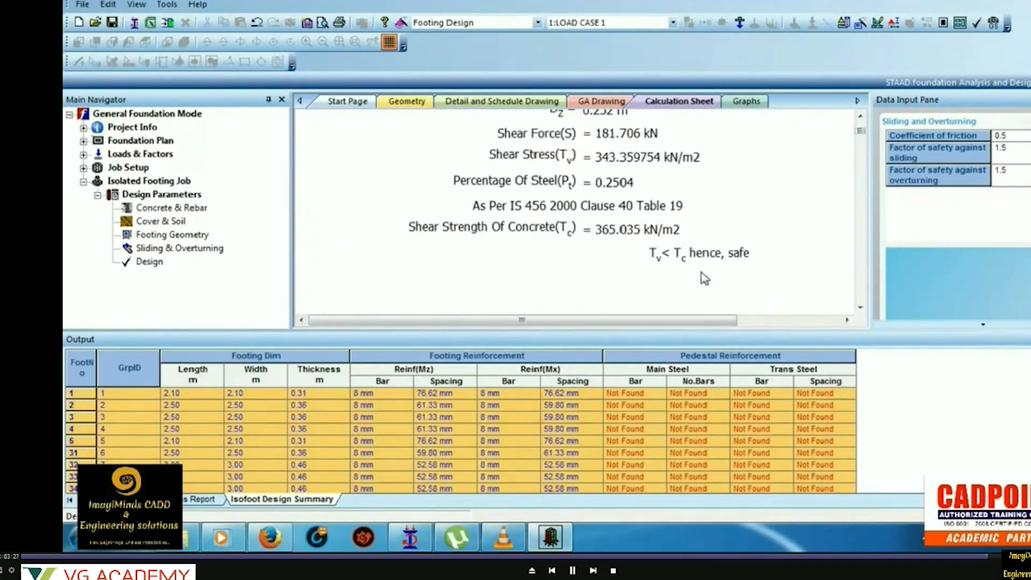
scroll(675, 195, "down", 5)
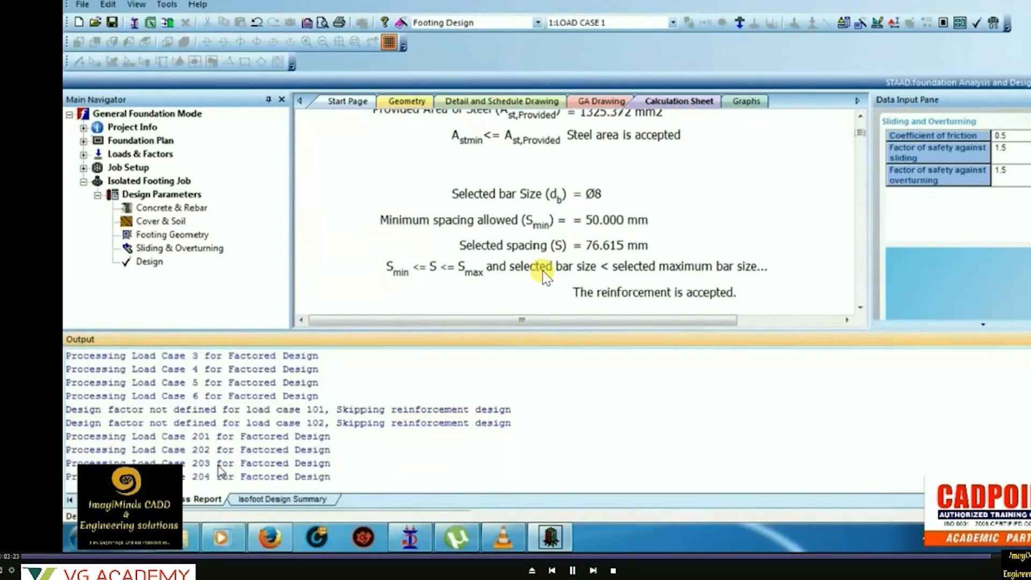
Skip ahead to the footing detail drawing, switch to the schedule drawing and examine its footing table.
key("Right")
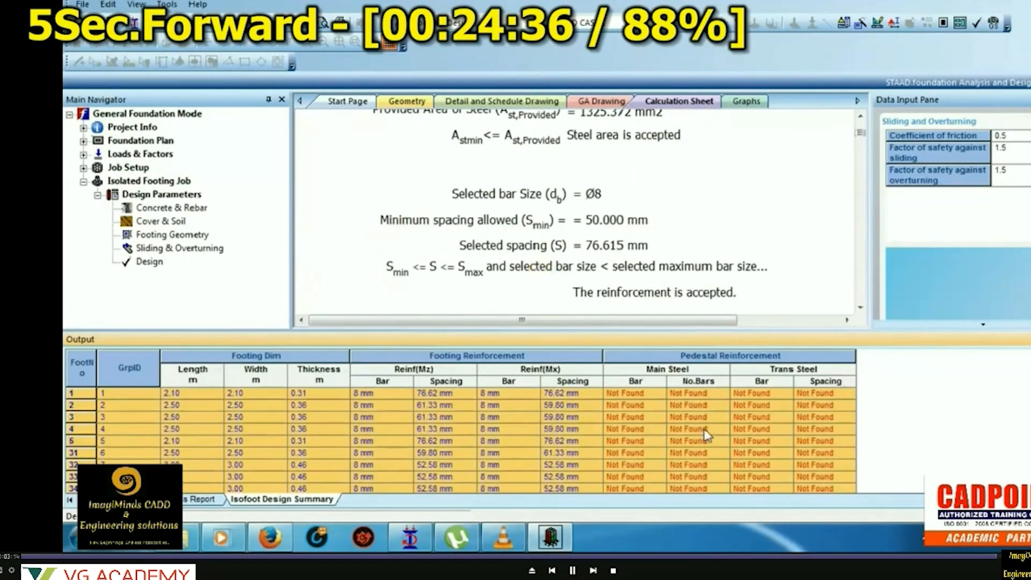
key("Right")
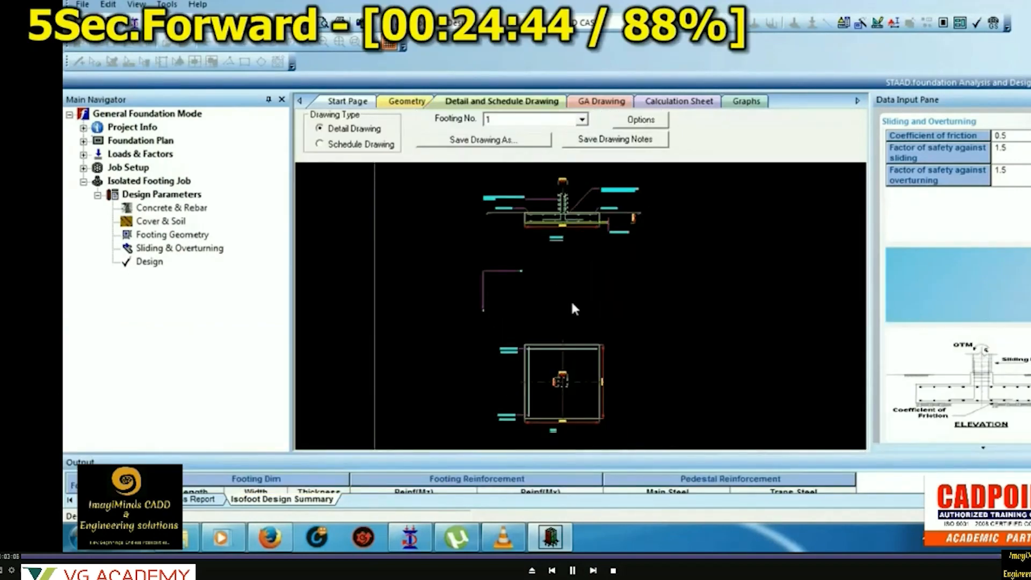
left_click(320, 144)
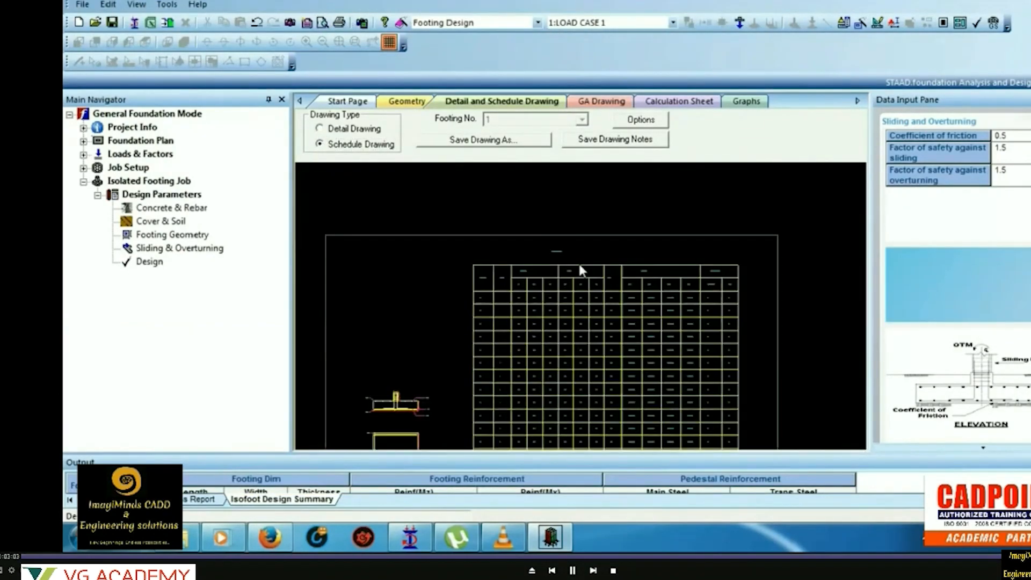
scroll(505, 314, "up", 6)
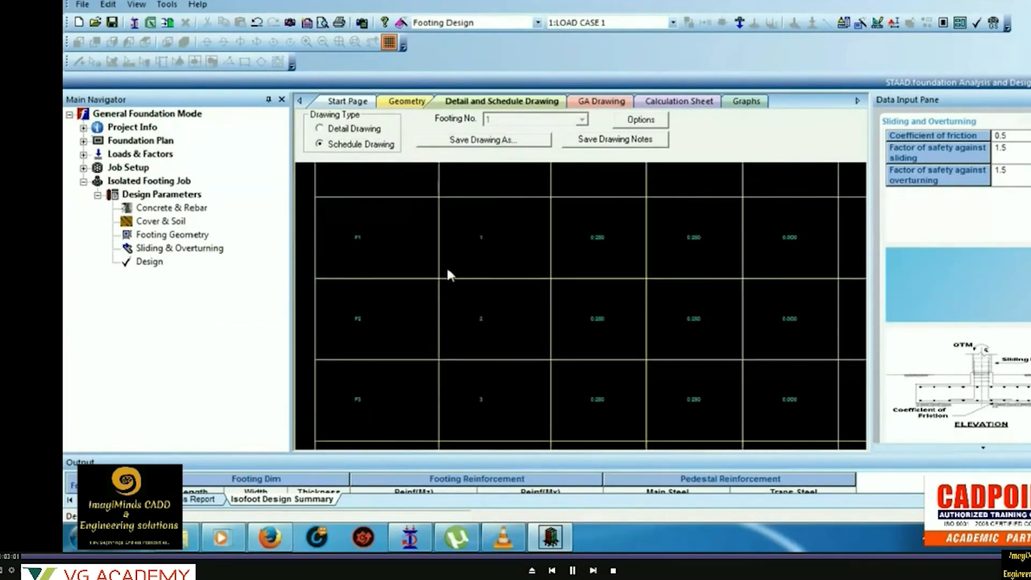
left_click_drag(771, 369, 574, 370)
left_click_drag(822, 367, 550, 430)
mouse_move(800, 401)
left_mouse_down()
mouse_move(646, 382)
mouse_move(661, 391)
left_mouse_up()
scroll(773, 258, "down", 5)
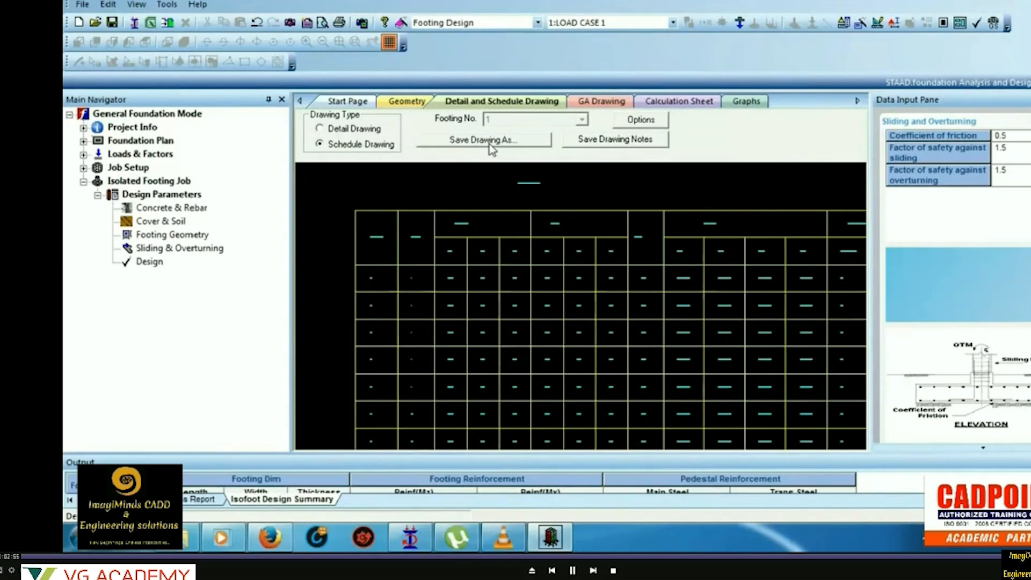
Show the GA drawing and examine its footing layout and size table, going back briefly to the schedule drawing.
left_click(591, 103)
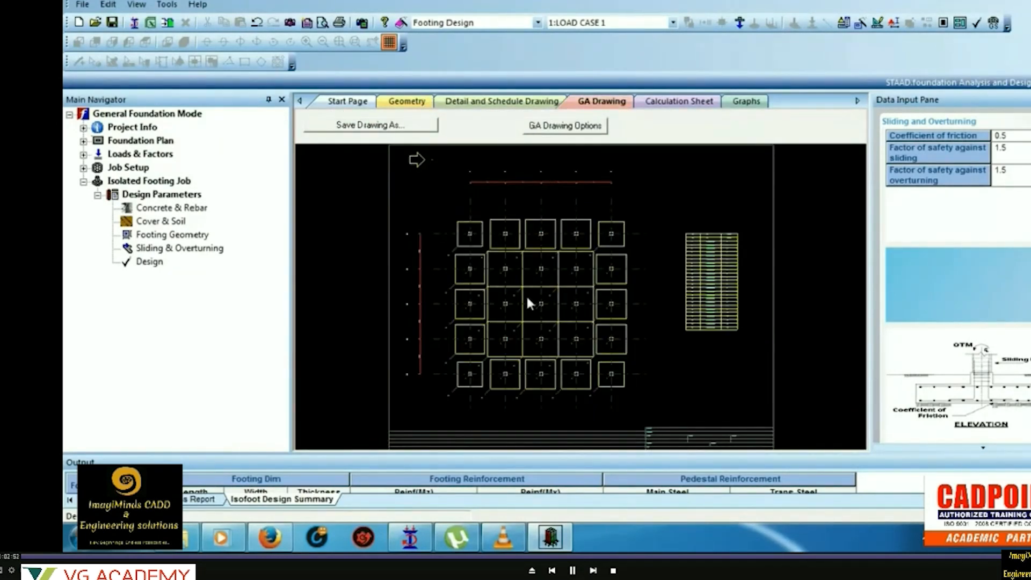
scroll(706, 283, "up", 5)
middle_click_drag(754, 209, 580, 415)
scroll(537, 332, "up", 4)
scroll(534, 331, "down", 6)
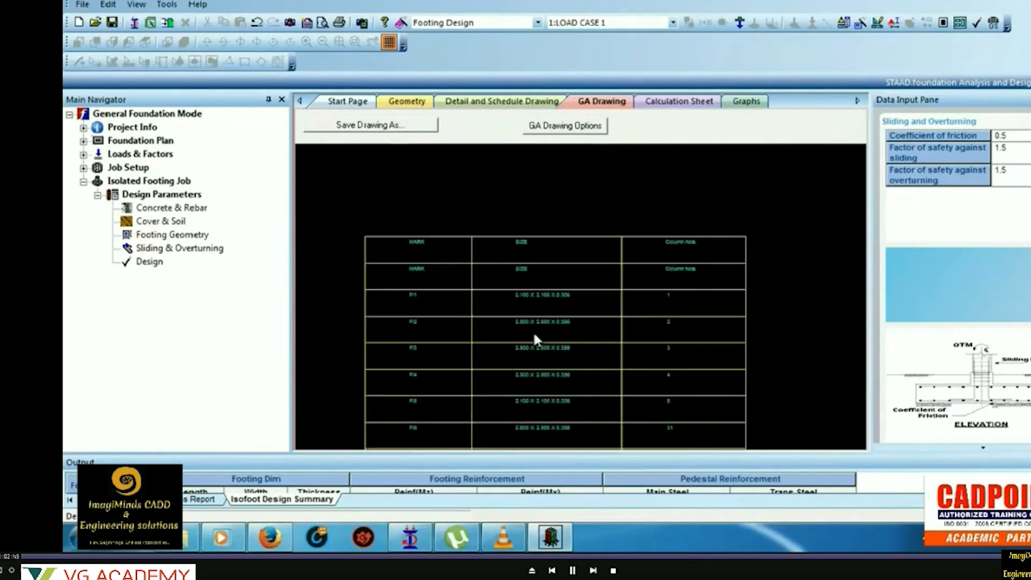
middle_click_drag(417, 418, 696, 247)
scroll(561, 322, "down", 2)
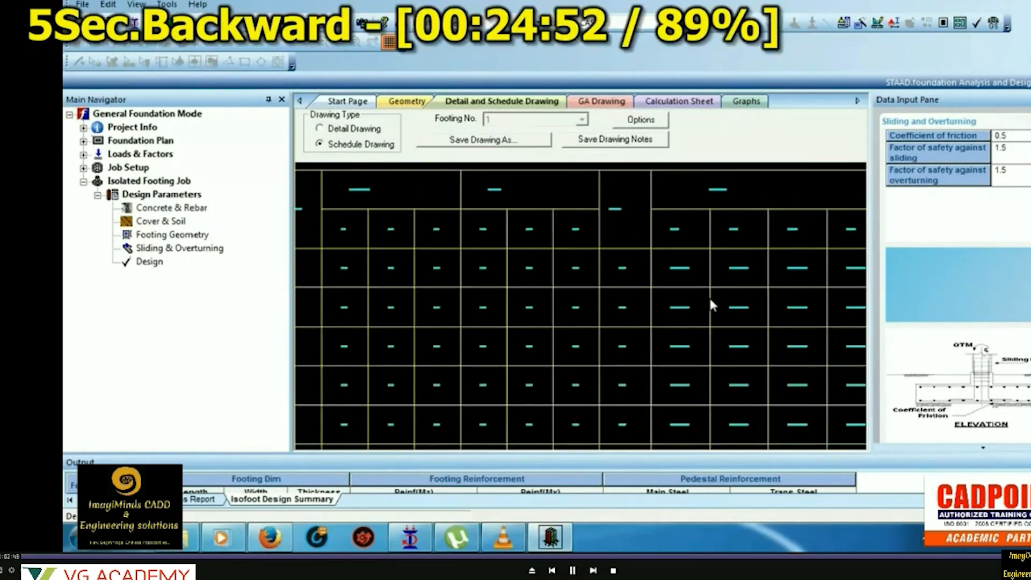
scroll(667, 295, "down", 3)
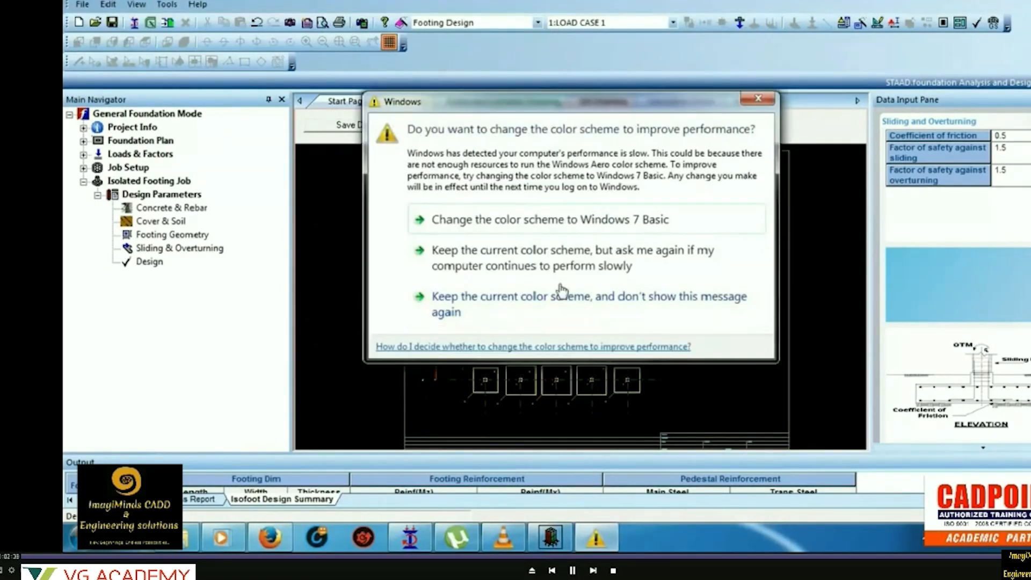
Dismiss the Windows color scheme prompt over the GA drawing and toggle the foundation video's playback.
left_click(768, 100)
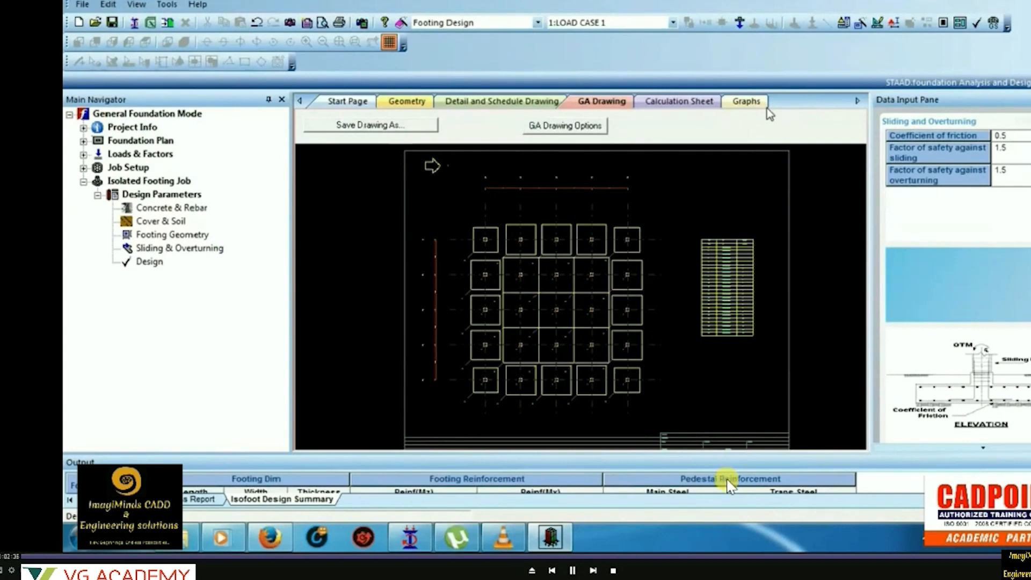
left_click(573, 570)
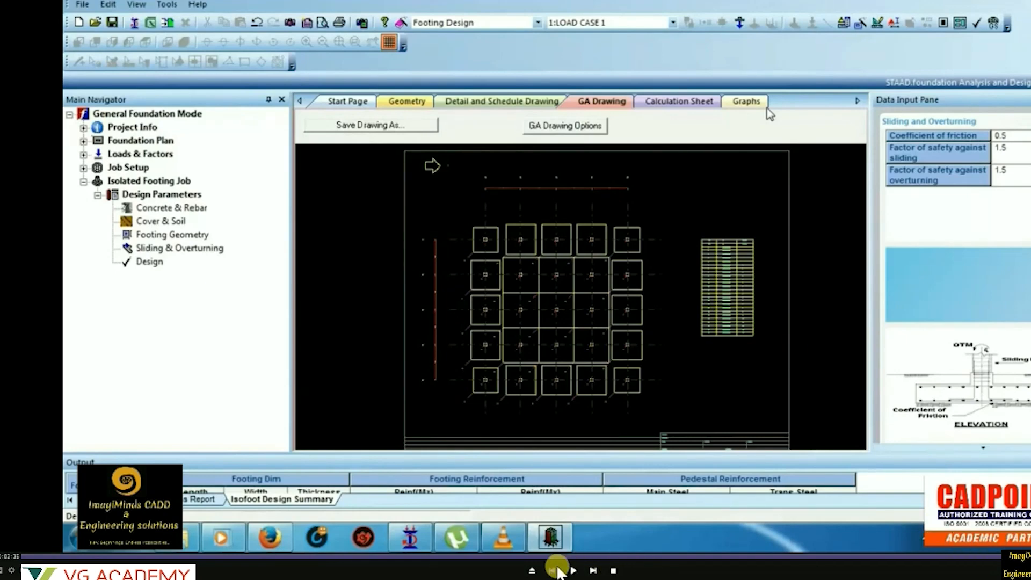
left_click(573, 571)
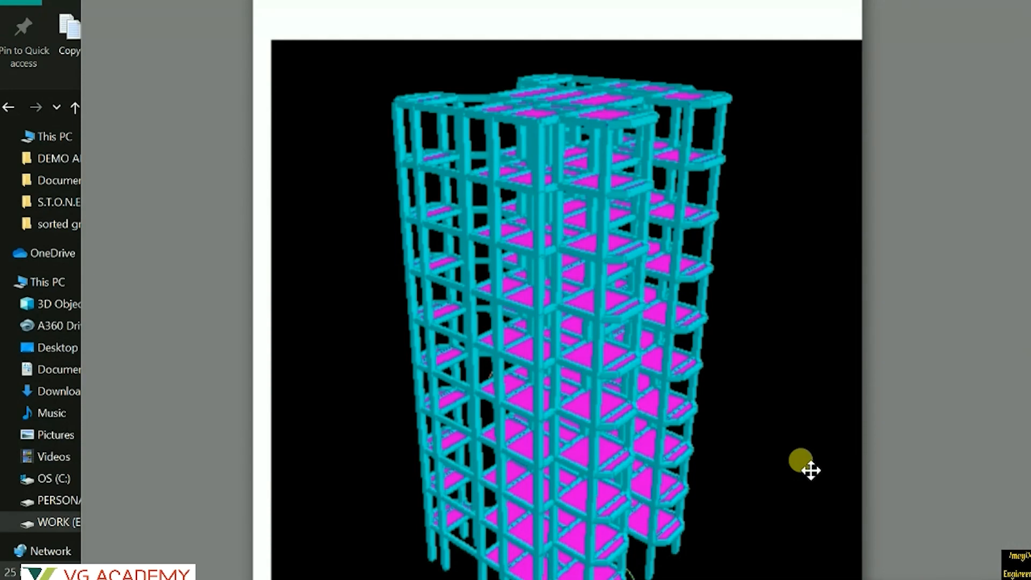
Browse the model pictures through the transmission tower, water tank and multi-storey building to the beam 201 design results.
key("Right")
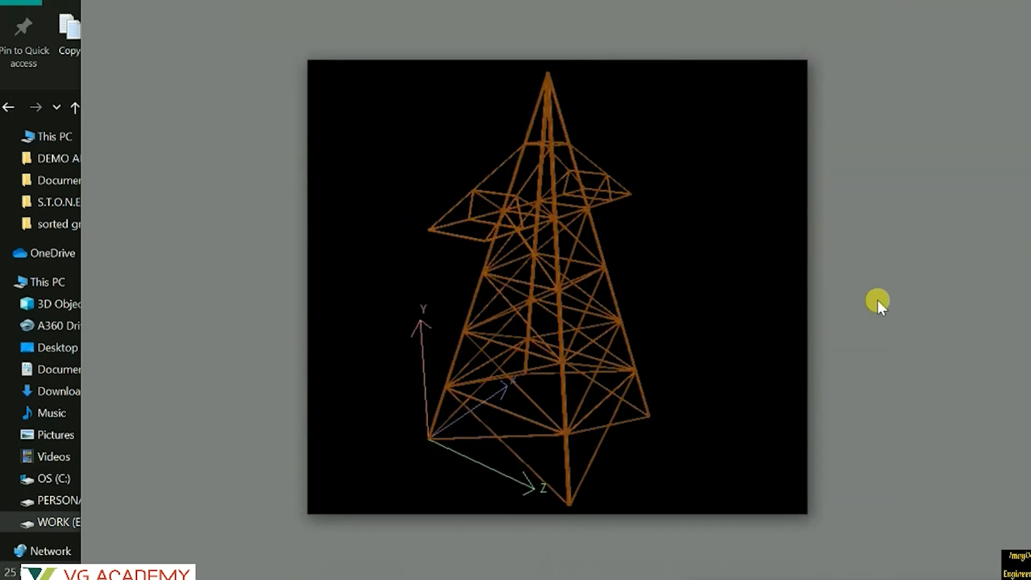
key("Right")
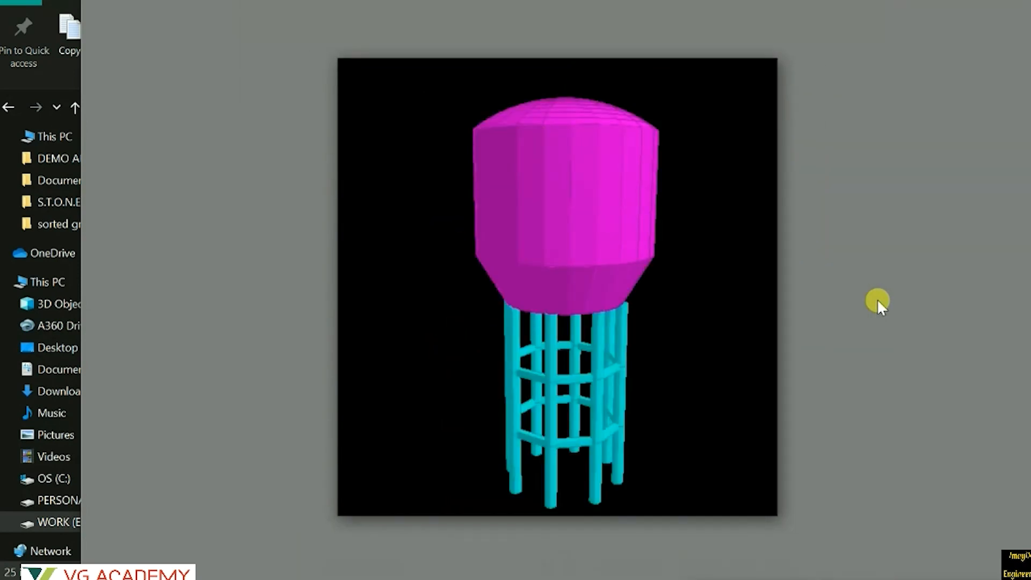
key("Right")
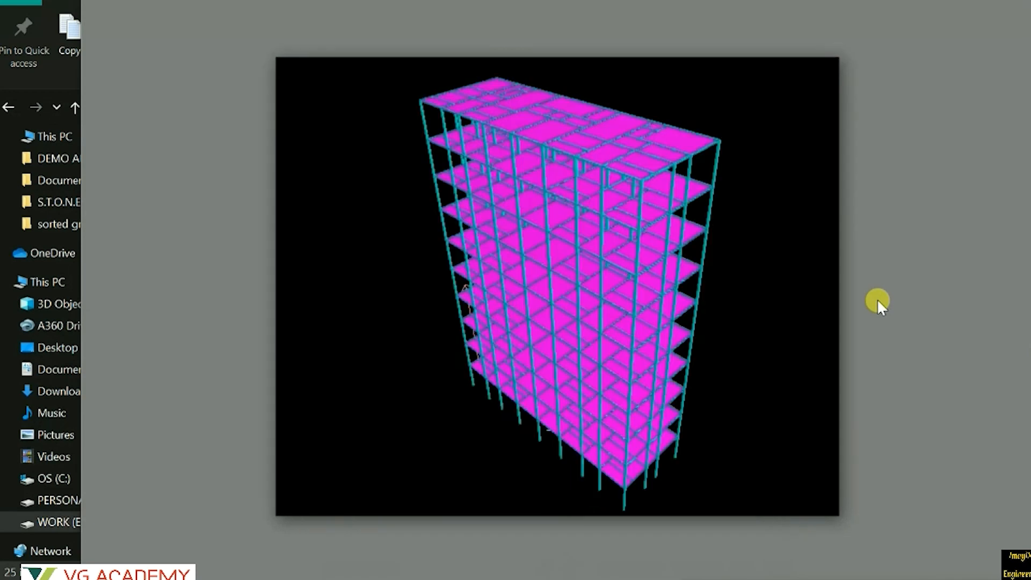
key("Right")
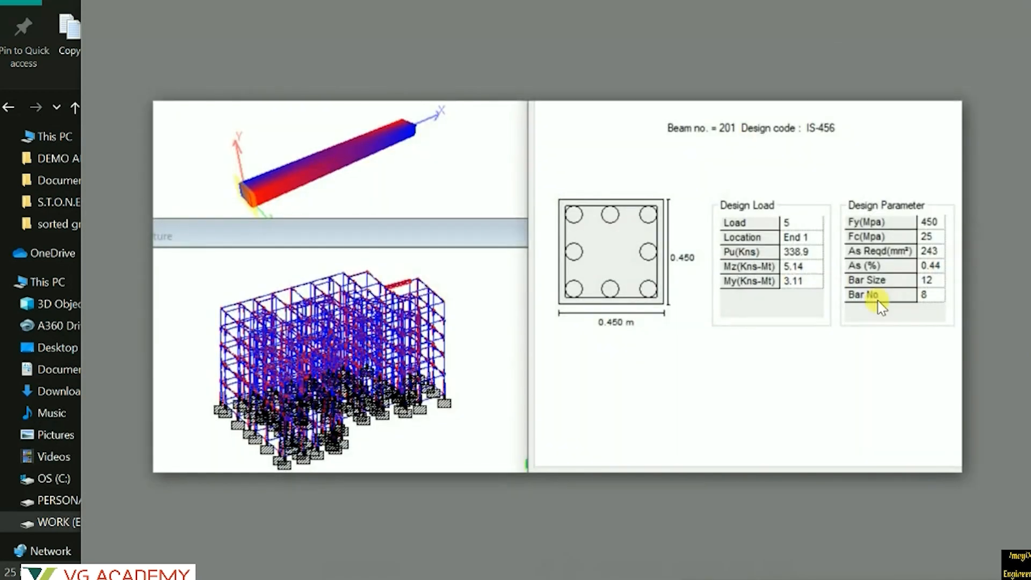
key("Right")
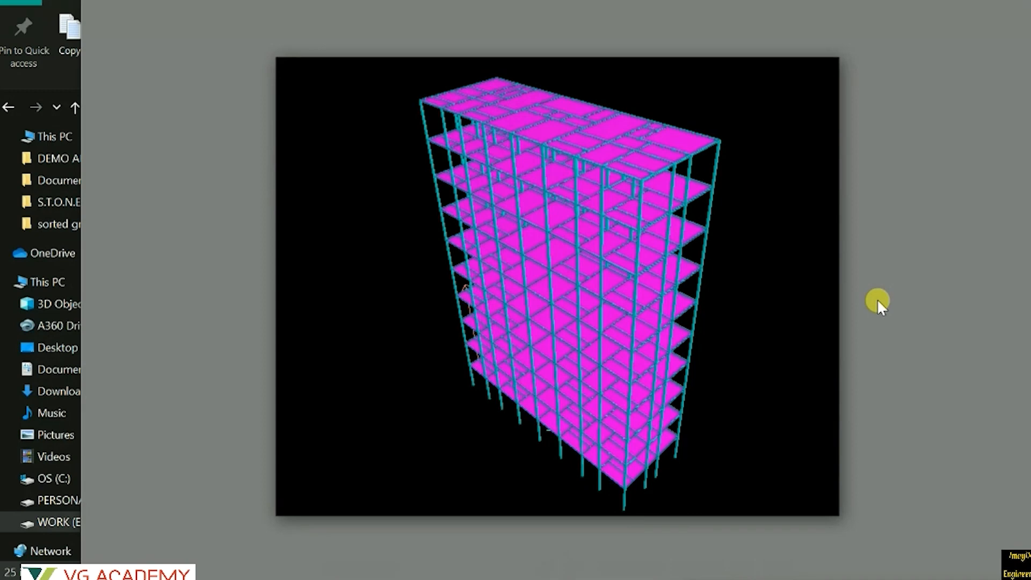
key("Right")
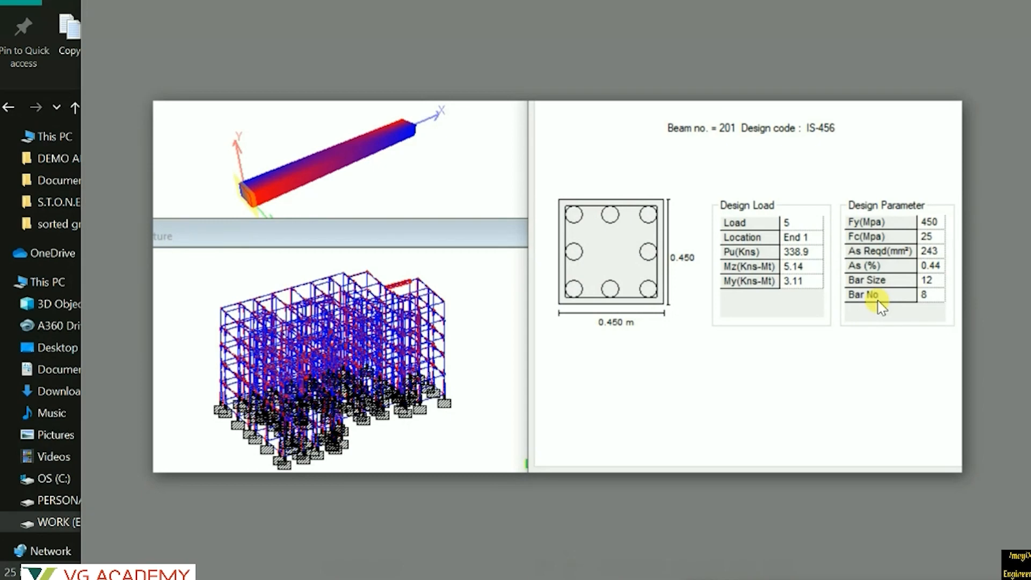
Continue browsing the pictures through the Bending Z frame, lattice tower, plate stress contours and rendered frame to the loaded building.
key("Right")
key("Right")
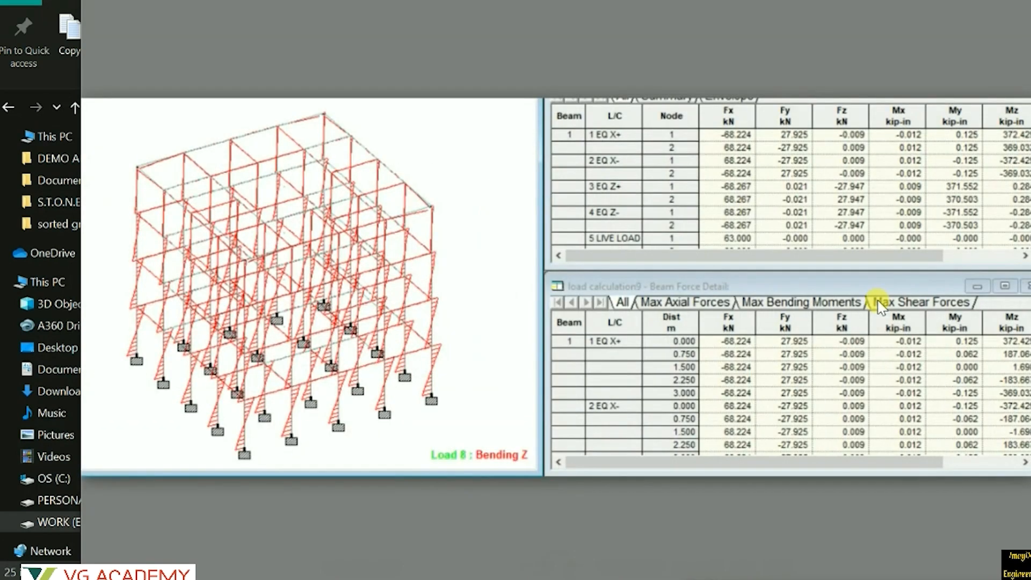
key("Right")
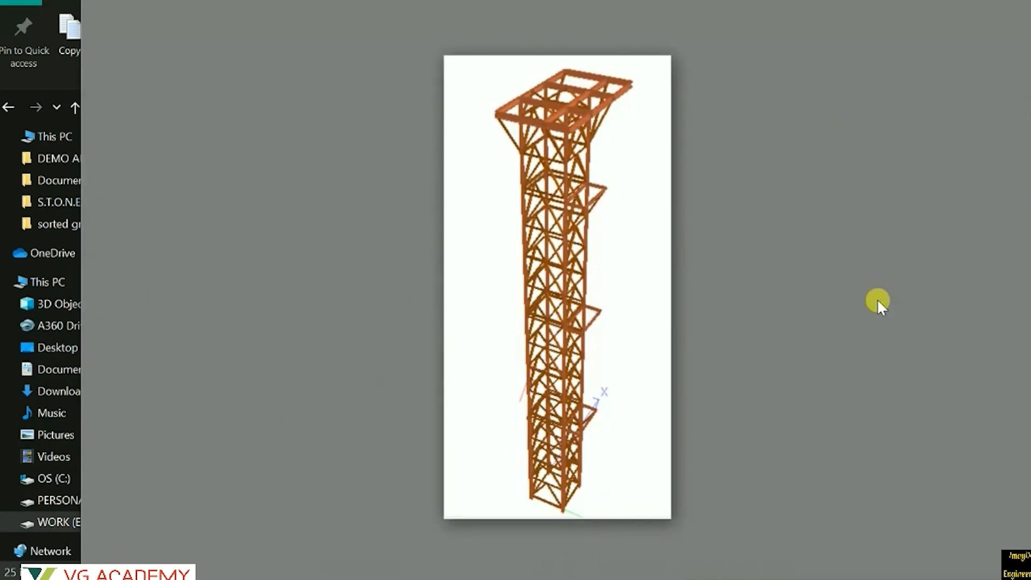
scroll(611, 215, "up", 3)
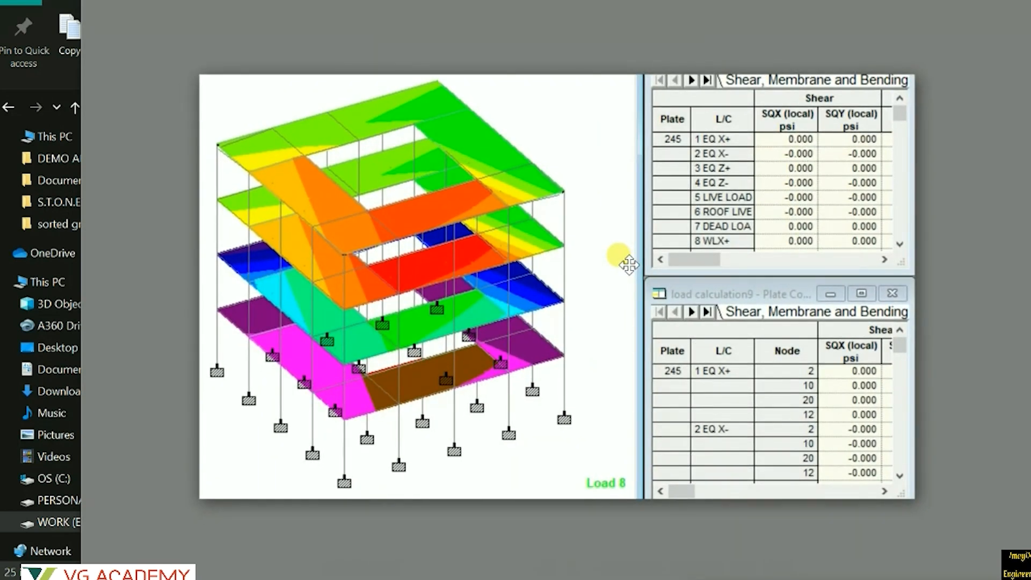
left_click(629, 264)
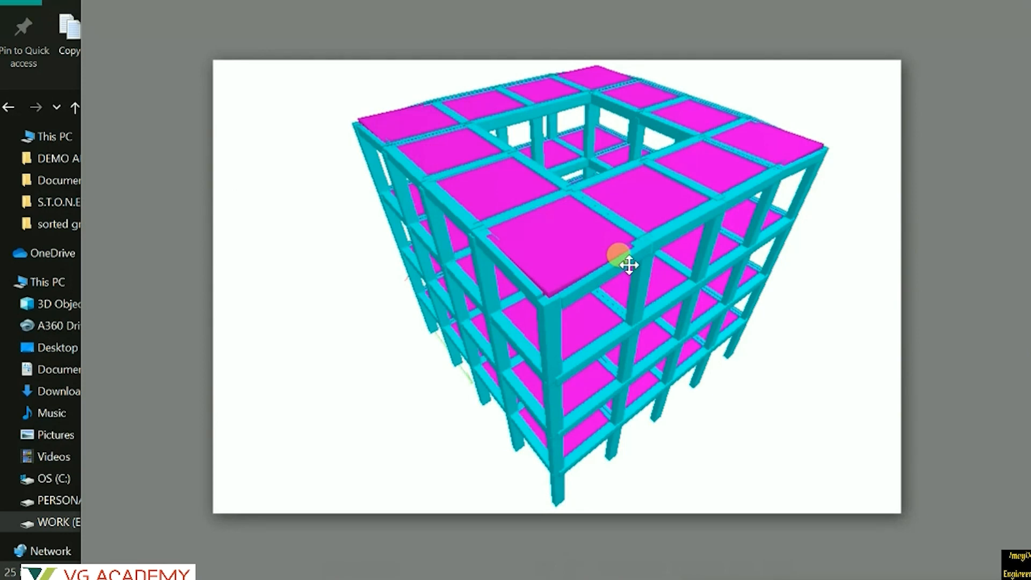
left_click(629, 264)
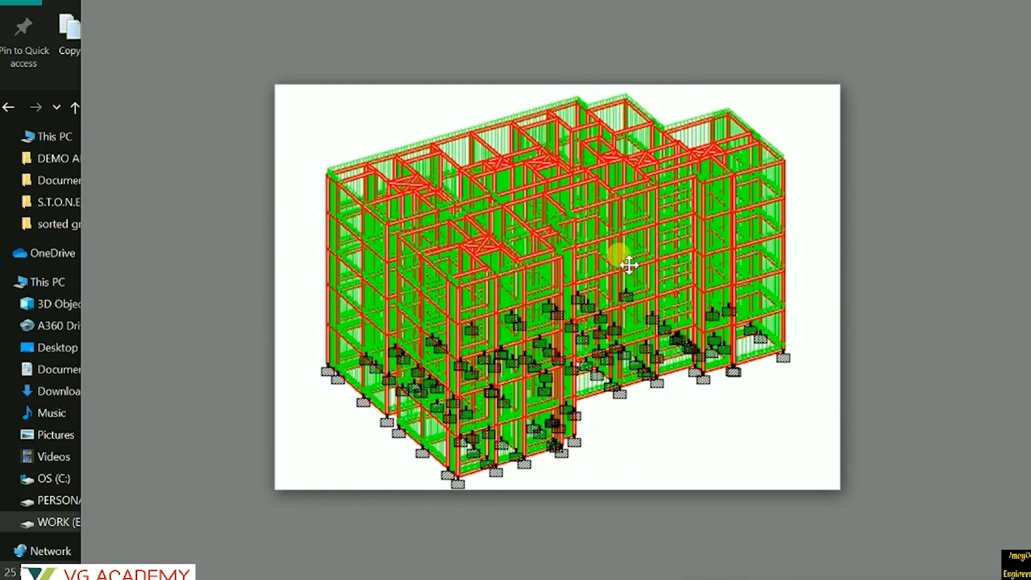
Browse the model pictures through the braced steel structure, beam 597 graphs and trussed shed to the orange base frame, and examine it closely.
left_click(629, 264)
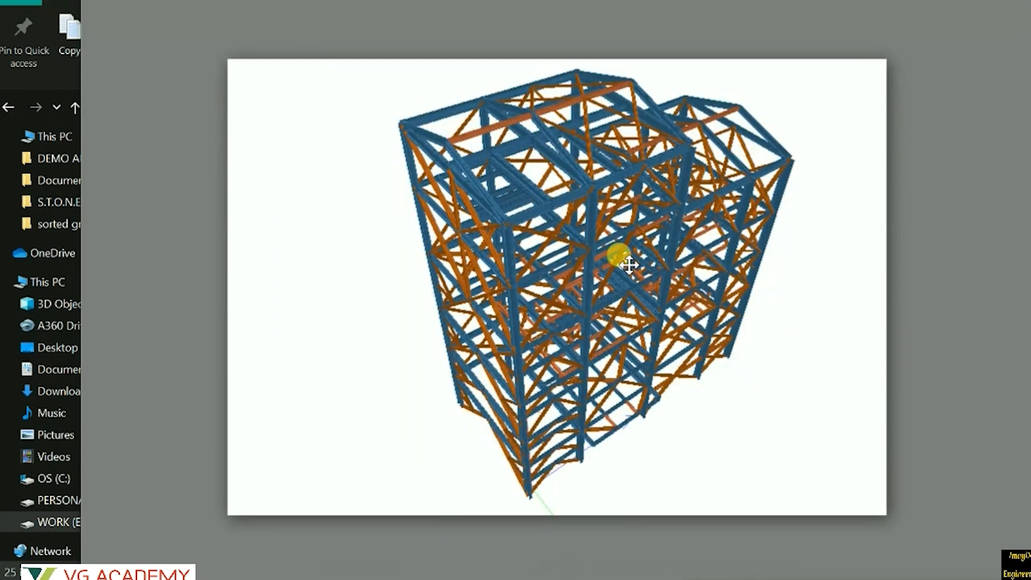
left_click(629, 264)
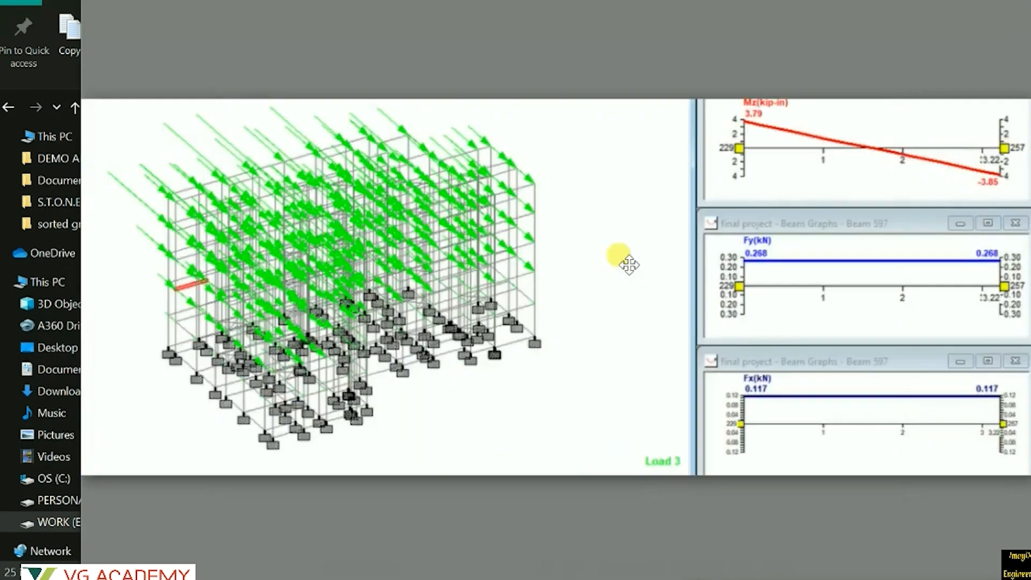
left_click(629, 264)
left_click(629, 264)
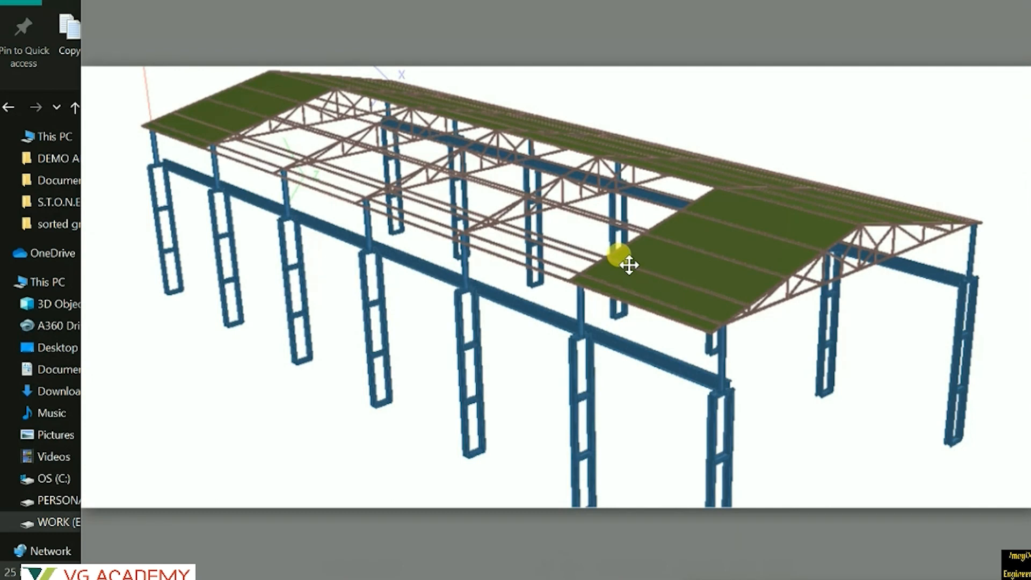
key("Right")
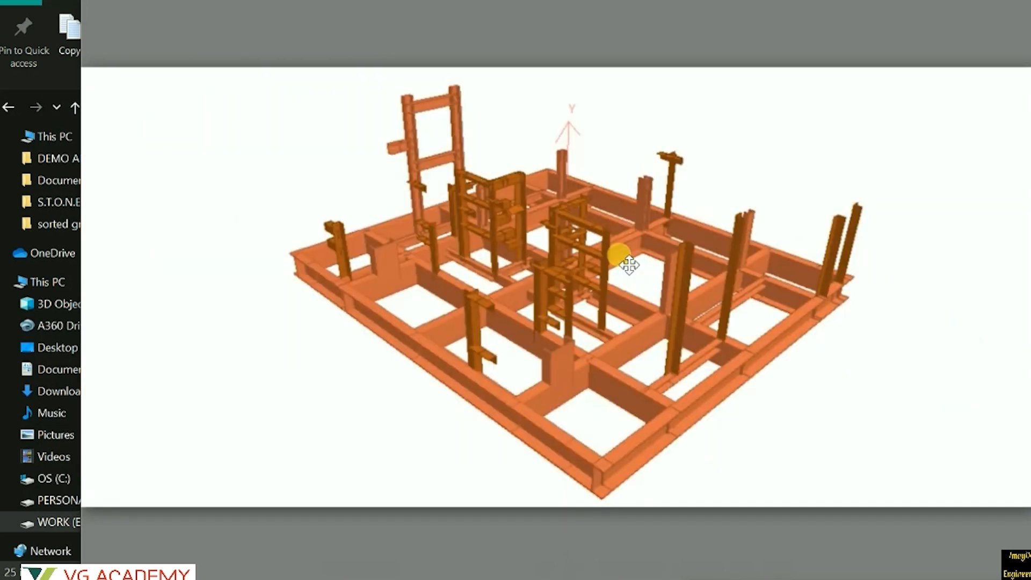
scroll(714, 233, "up", 2)
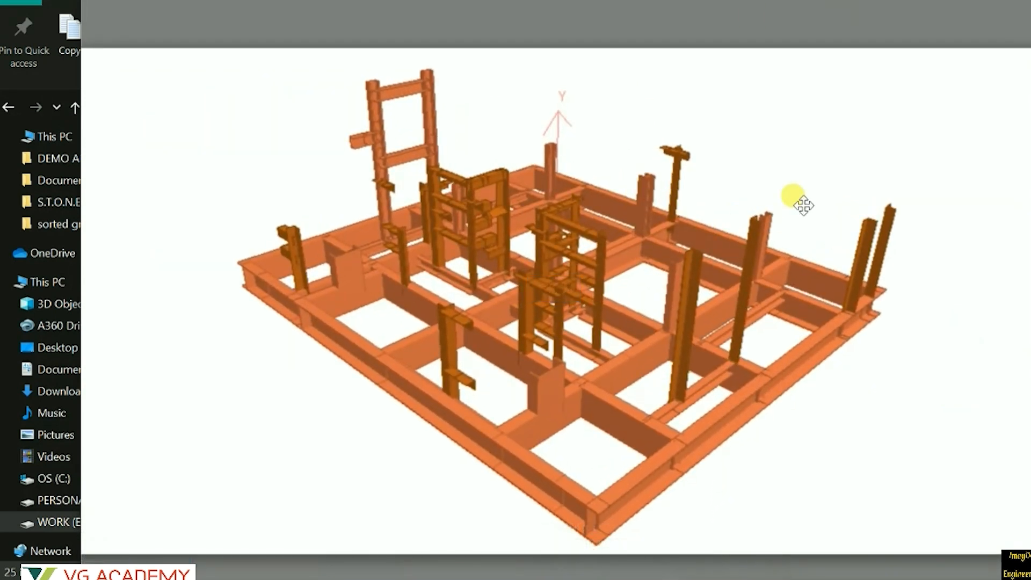
Continue browsing the pictures past the blue base frame to the rendered cyan multi-storey frame, going back and forth between neighbouring pictures.
key("Right")
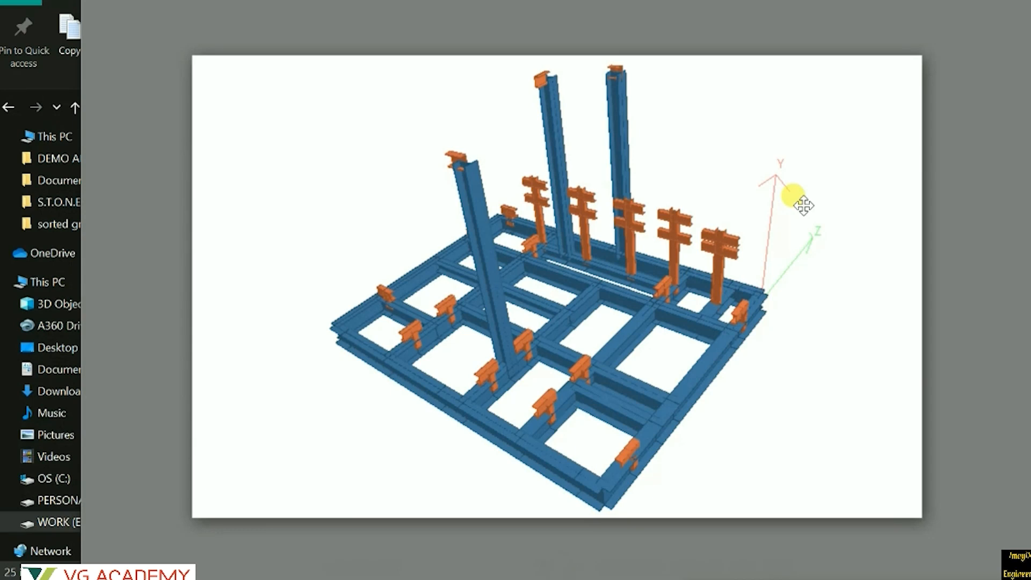
key("Right")
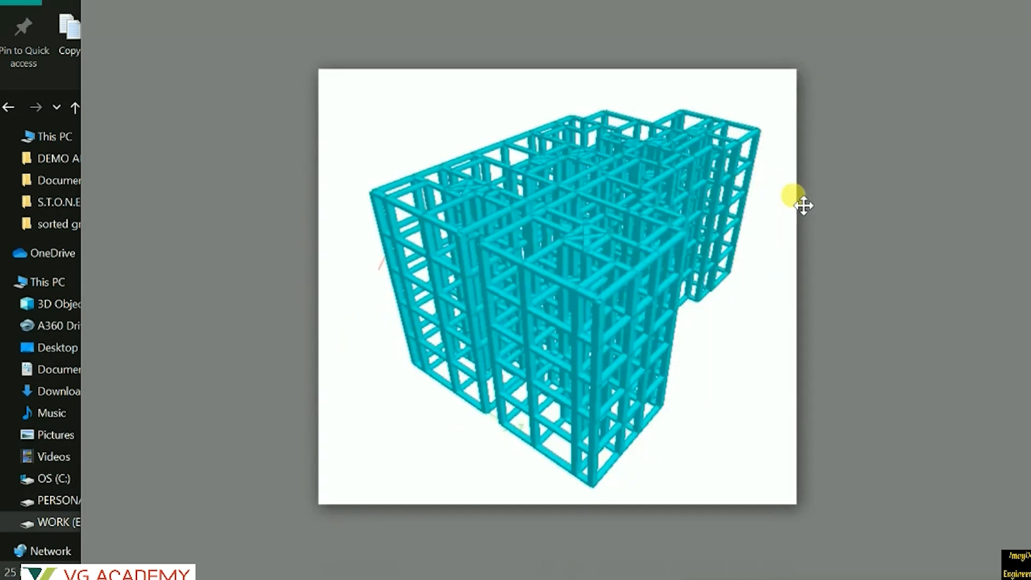
key("Right")
key("Left")
key("Left")
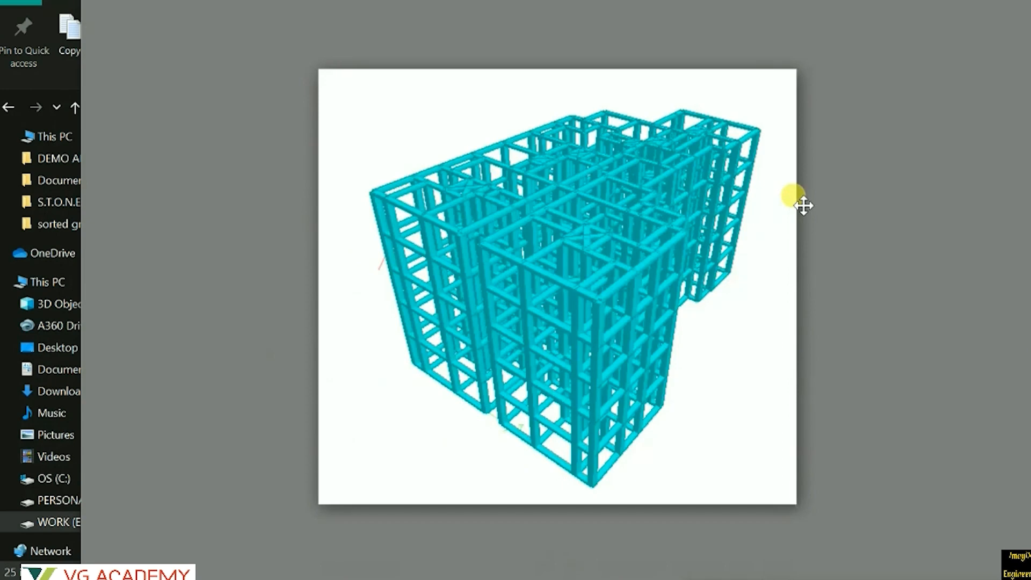